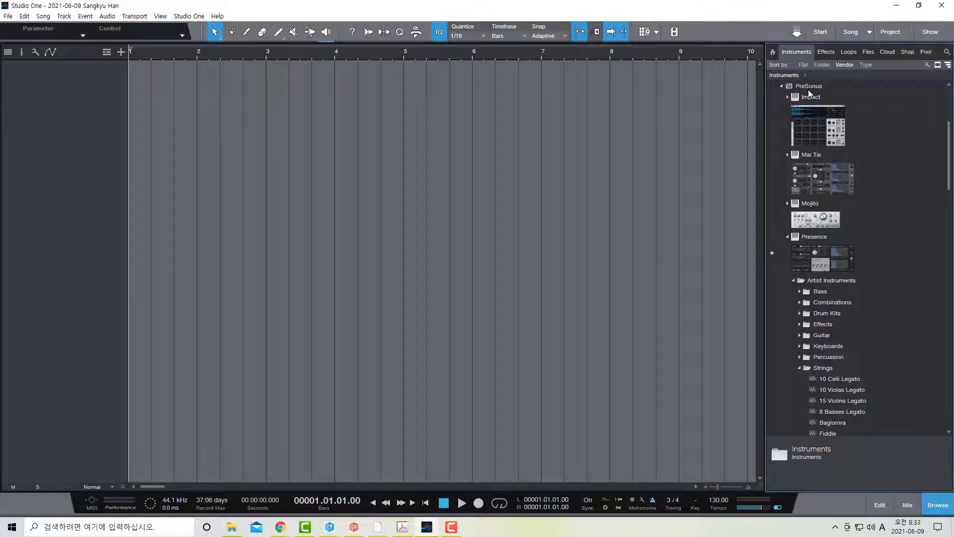
Create an instrument track from the Presence Flute preset in the Artist Instruments Winds & Brass folder.
click(796, 240)
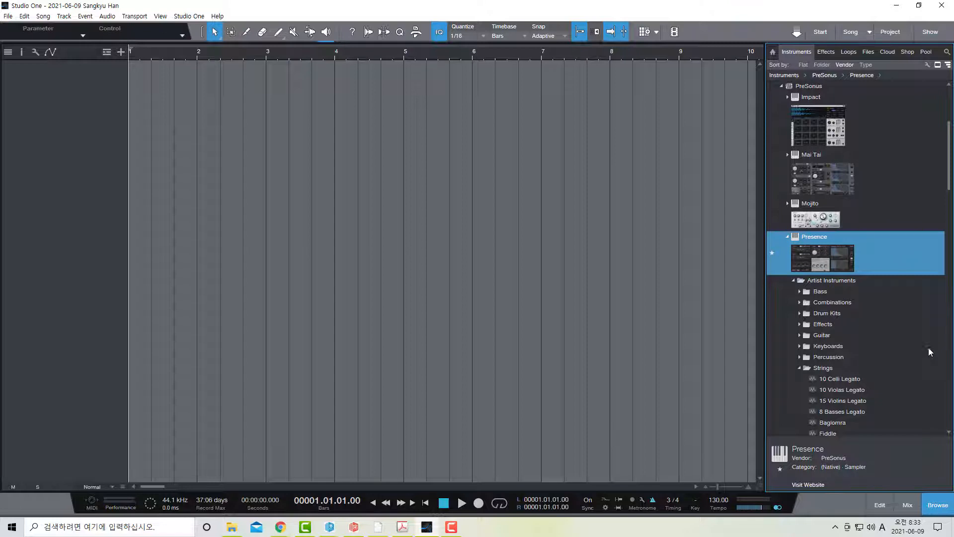
scroll(933, 356, down, 1)
click(799, 346)
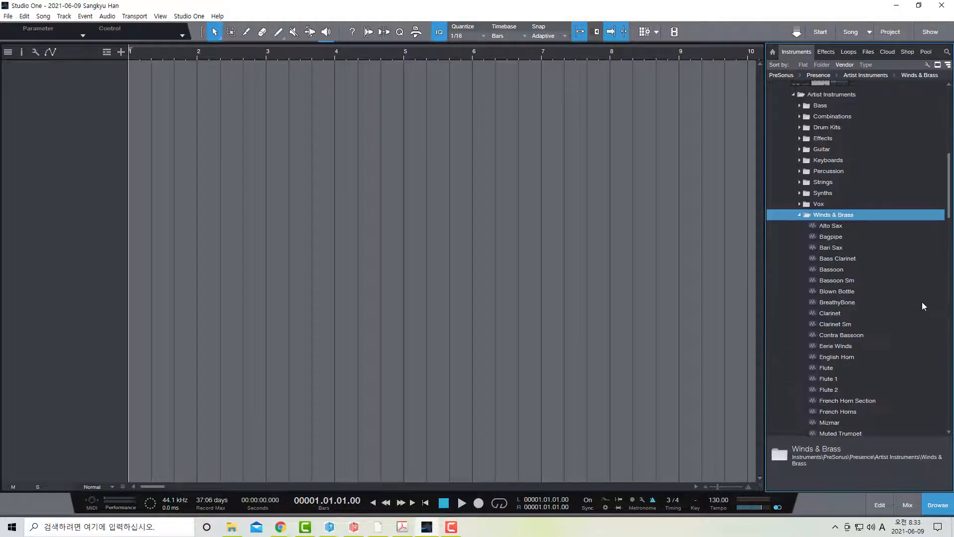
scroll(923, 305, down, 1)
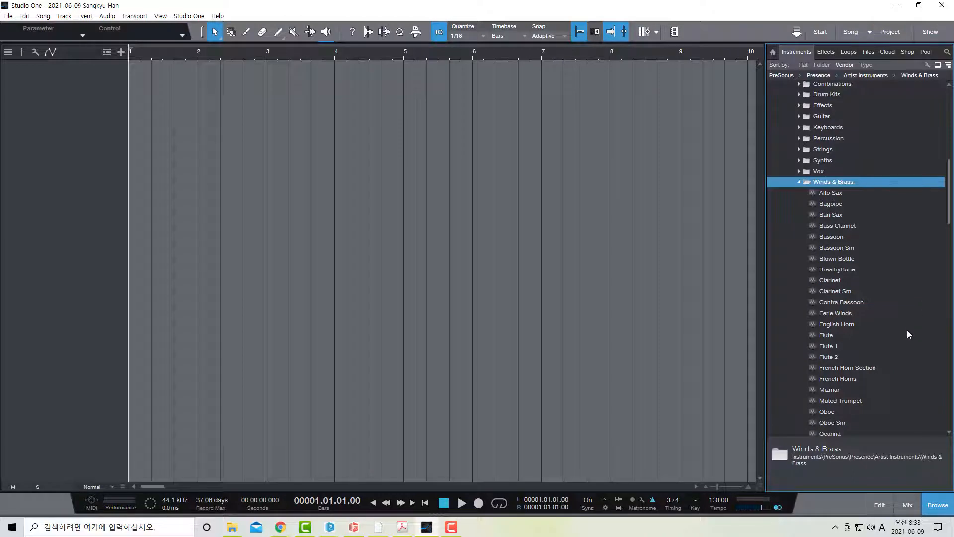
click(822, 335)
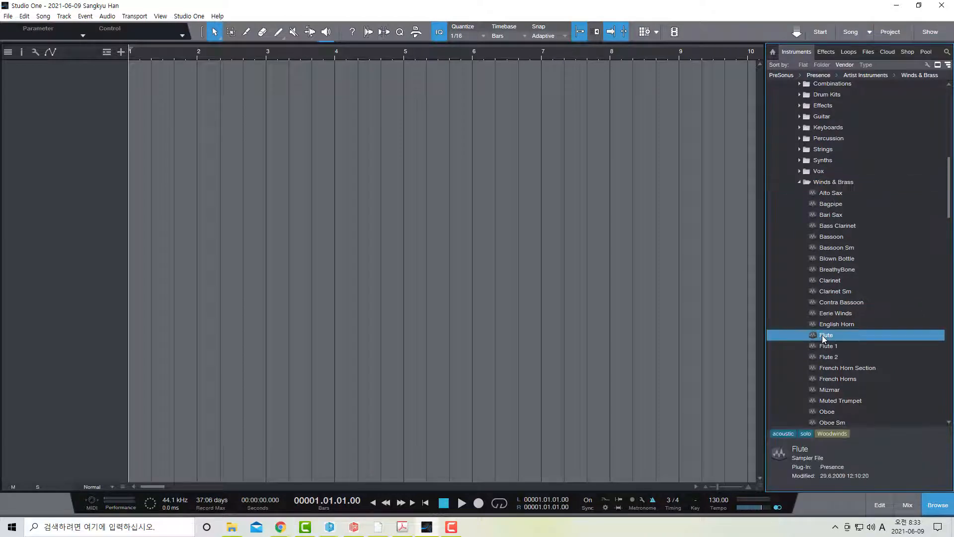
drag(822, 335, 57, 72)
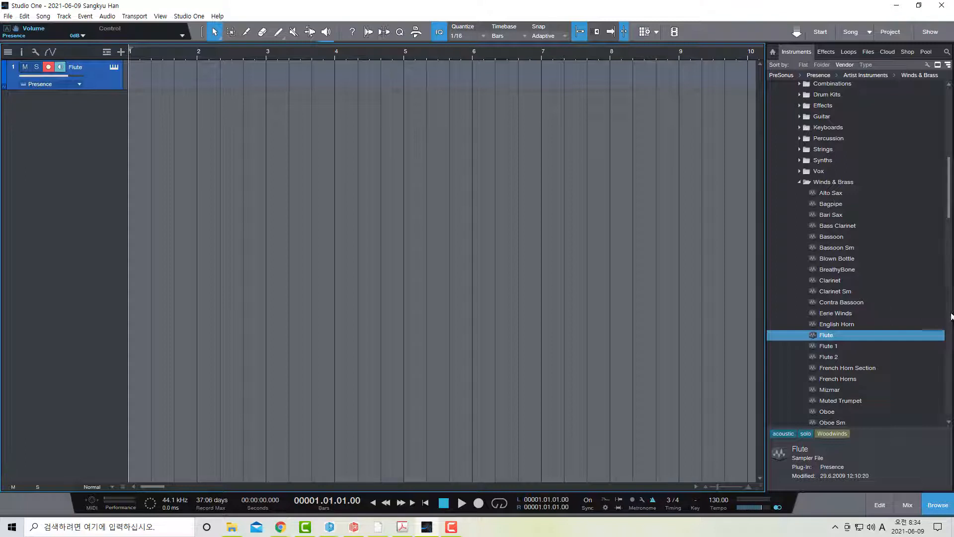
Add the French Horns preset from Winds & Brass as a track below the flute, closing its instrument window.
scroll(930, 260, down, 1)
scroll(929, 260, down, 2)
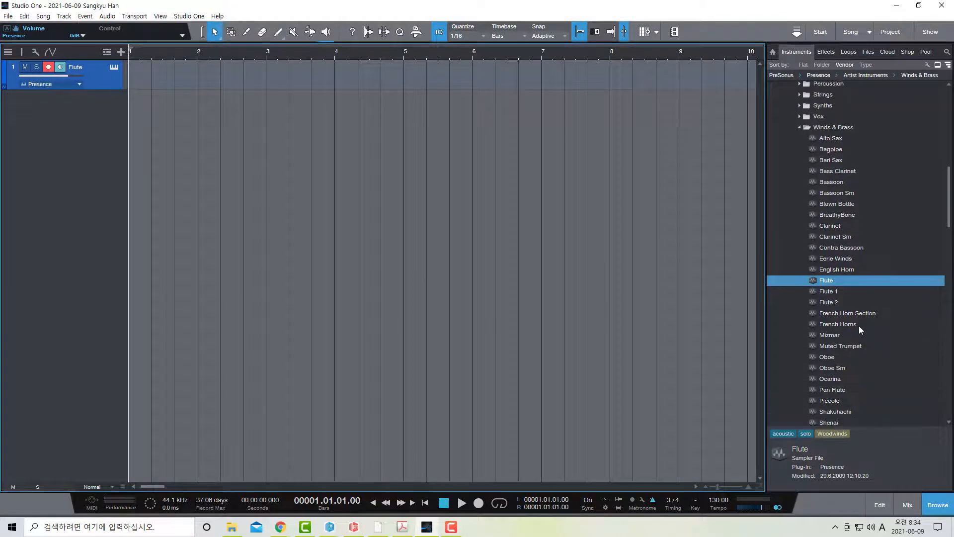
drag(848, 325, 97, 115)
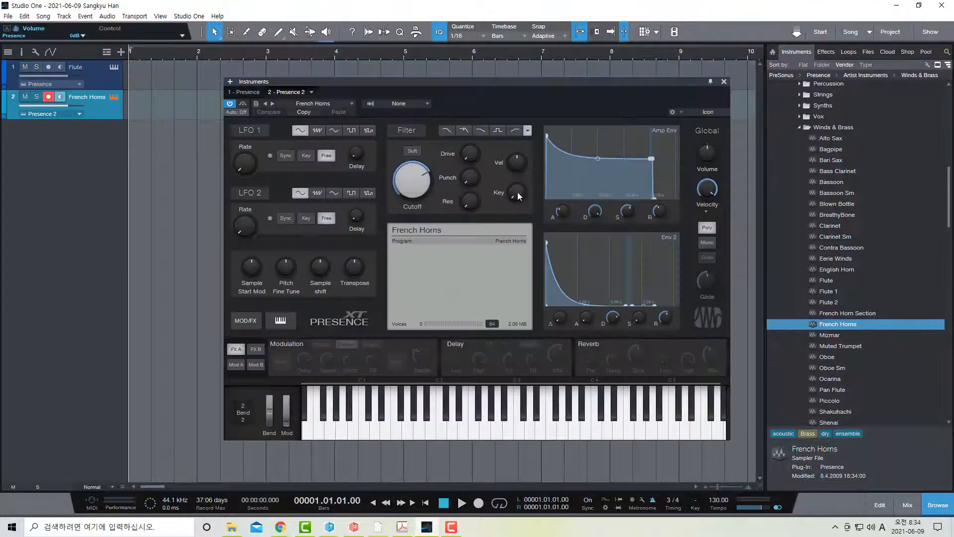
click(724, 80)
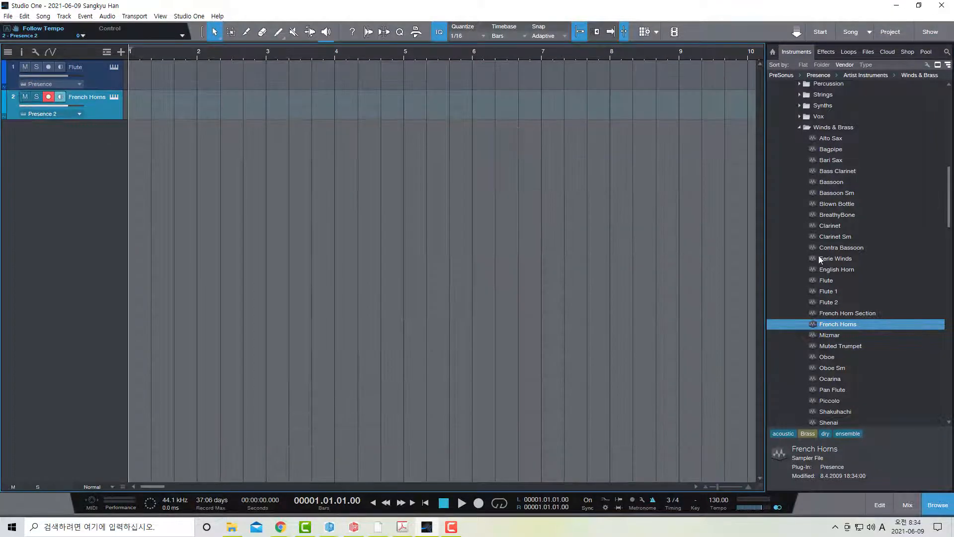
Add the Trumpet preset from Winds & Brass as a track below the French horns, closing its instrument window.
scroll(931, 326, down, 1)
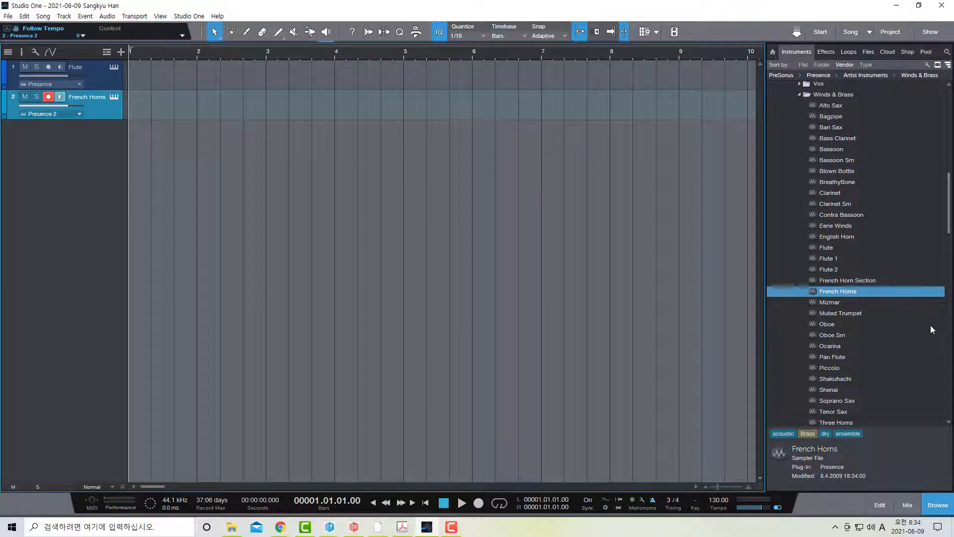
scroll(931, 325, down, 1)
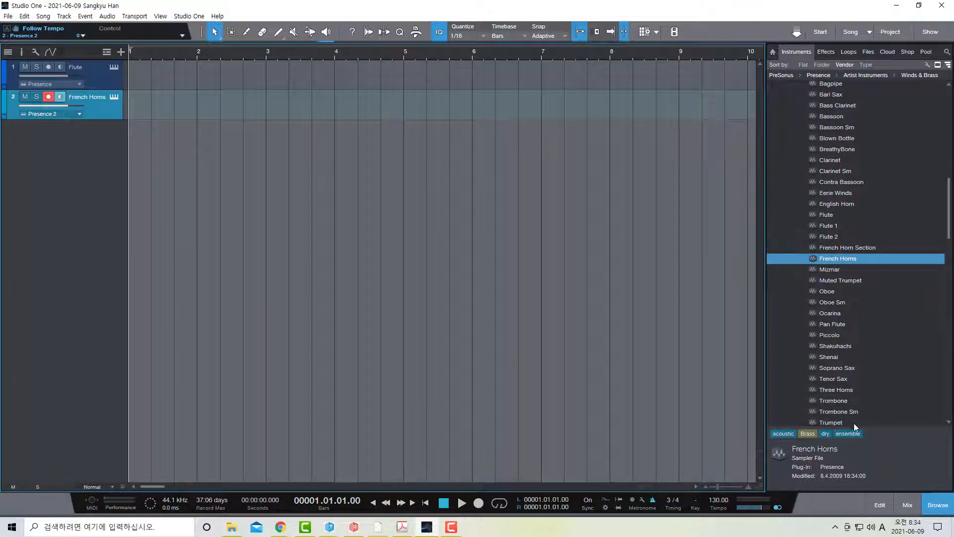
drag(849, 422, 65, 141)
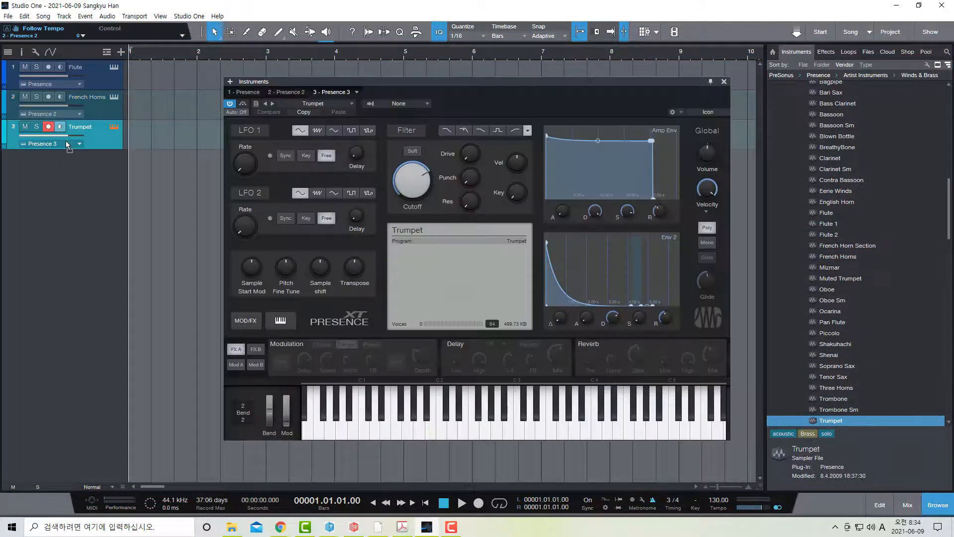
click(730, 81)
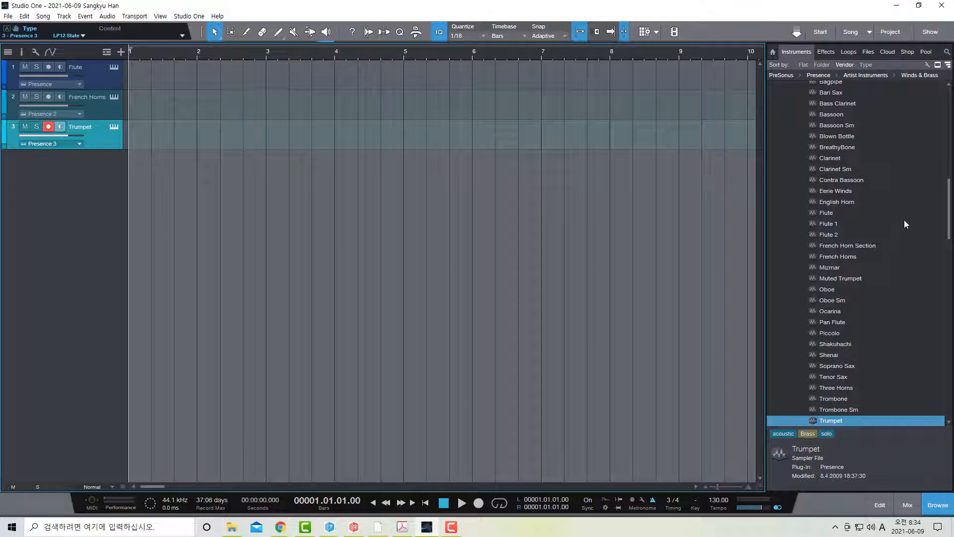
Add the Violin Full preset from the Presence Strings Violins folder as a track below the trumpet.
scroll(905, 220, up, 2)
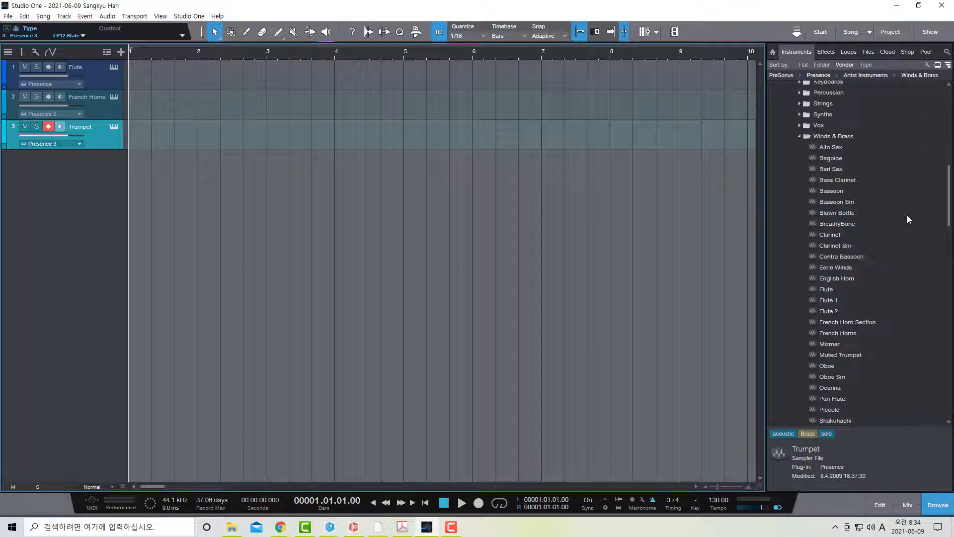
click(799, 136)
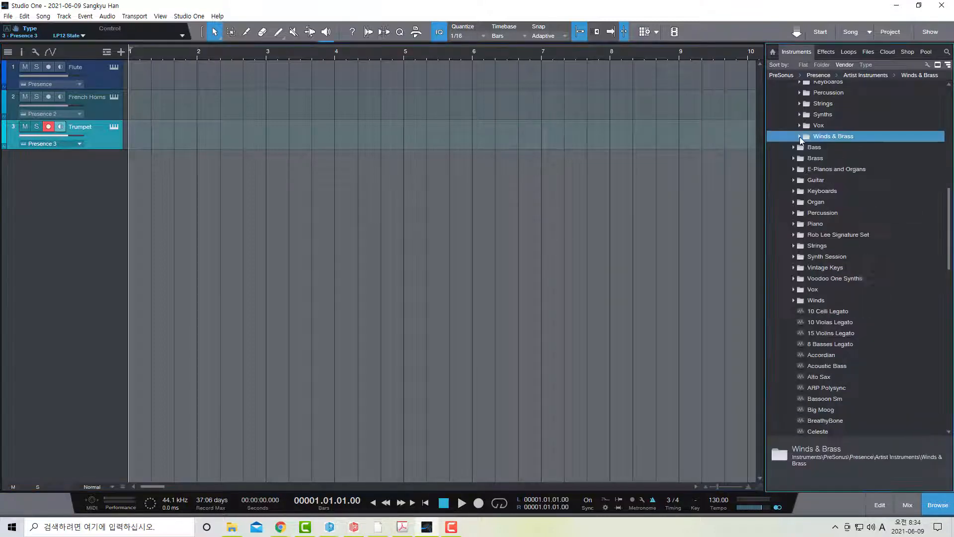
click(793, 246)
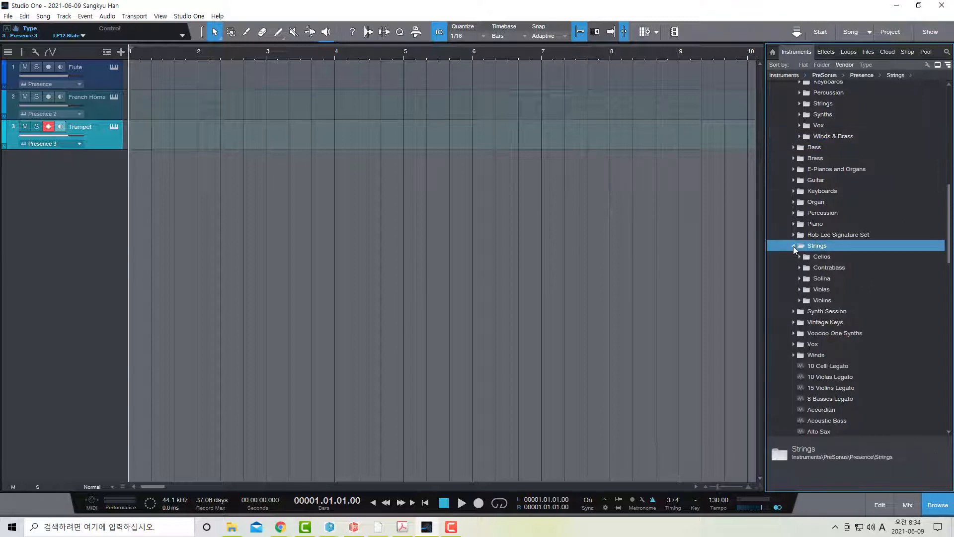
click(799, 301)
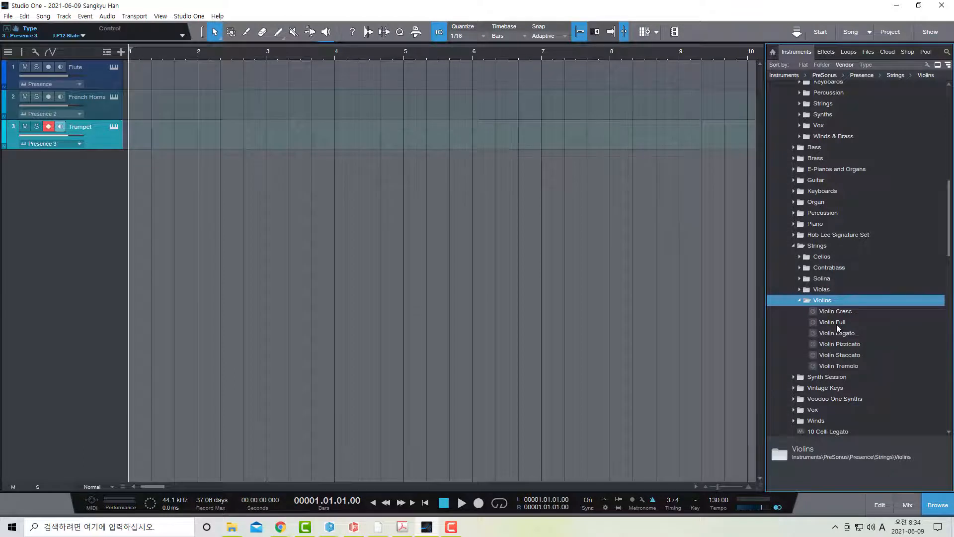
drag(837, 323, 48, 178)
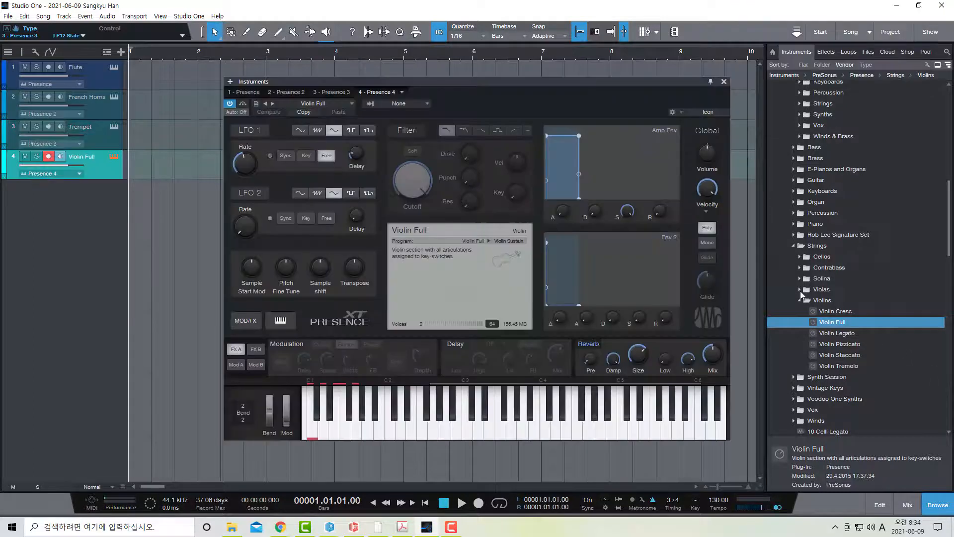
Add the Viola Full and Cello Full presets from the Presence Strings folder as tracks below the violin.
click(800, 290)
drag(832, 311, 78, 208)
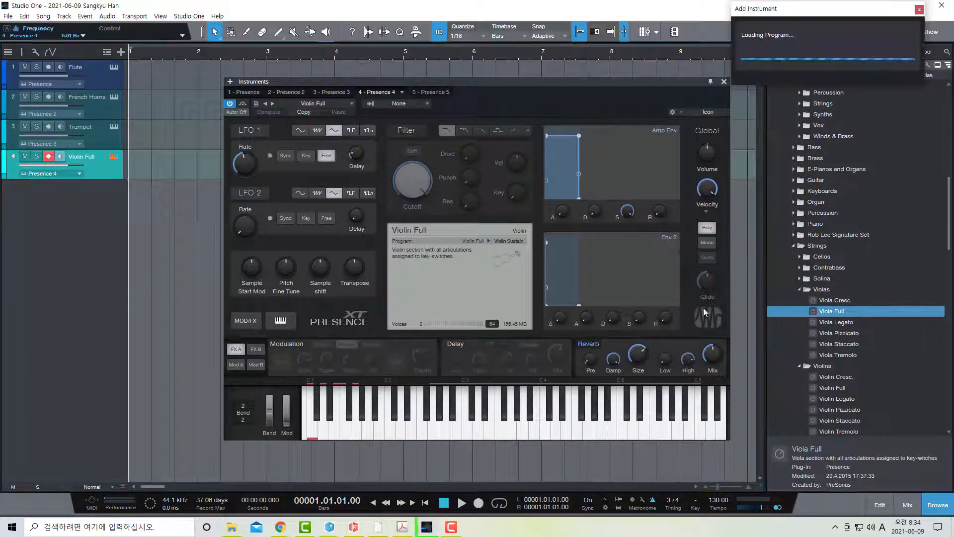
click(799, 256)
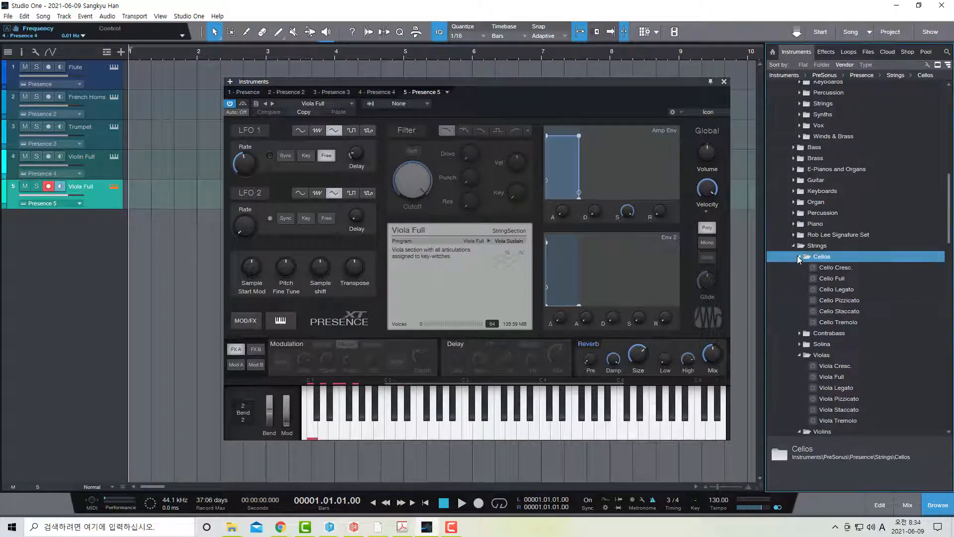
drag(830, 280, 74, 241)
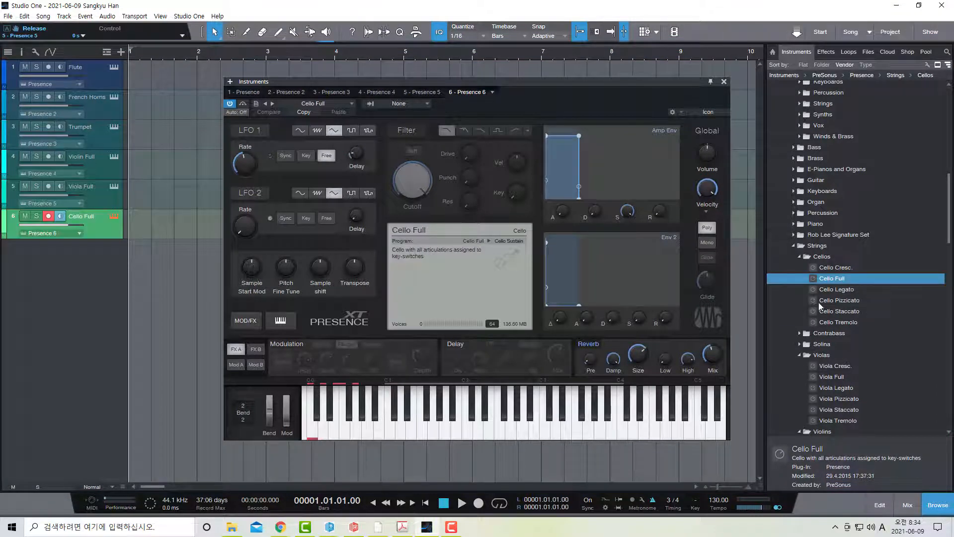
Add the Contrabass Full preset as a track below the cello and collapse the Presence Strings folder.
click(800, 333)
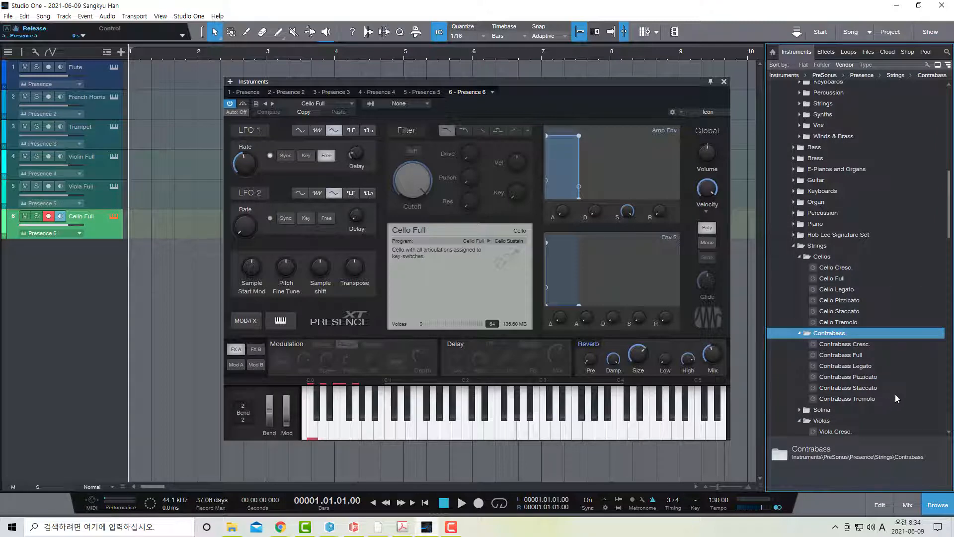
drag(830, 356, 57, 282)
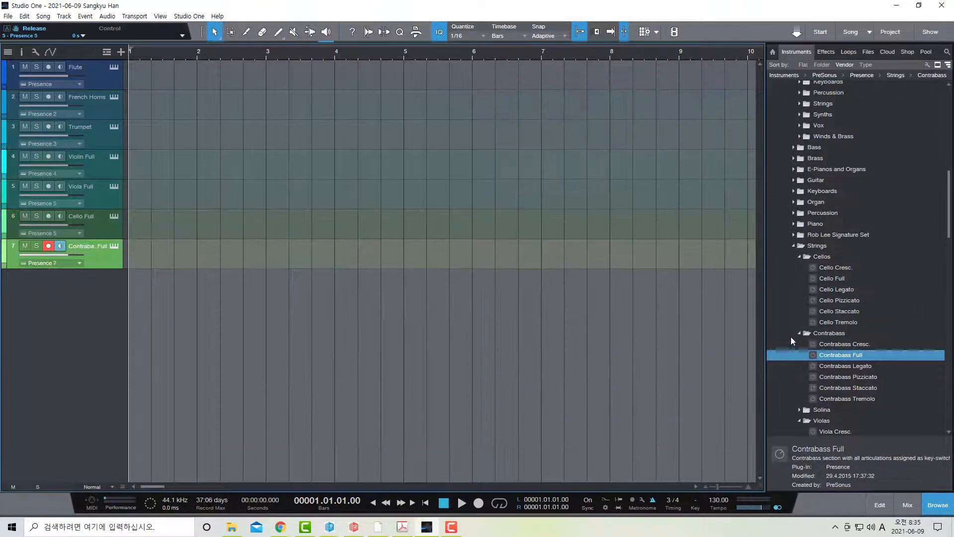
click(795, 247)
Add the Presence Grand Piano preset as a track below the contrabass, closing its instrument window.
scroll(883, 246, down, 3)
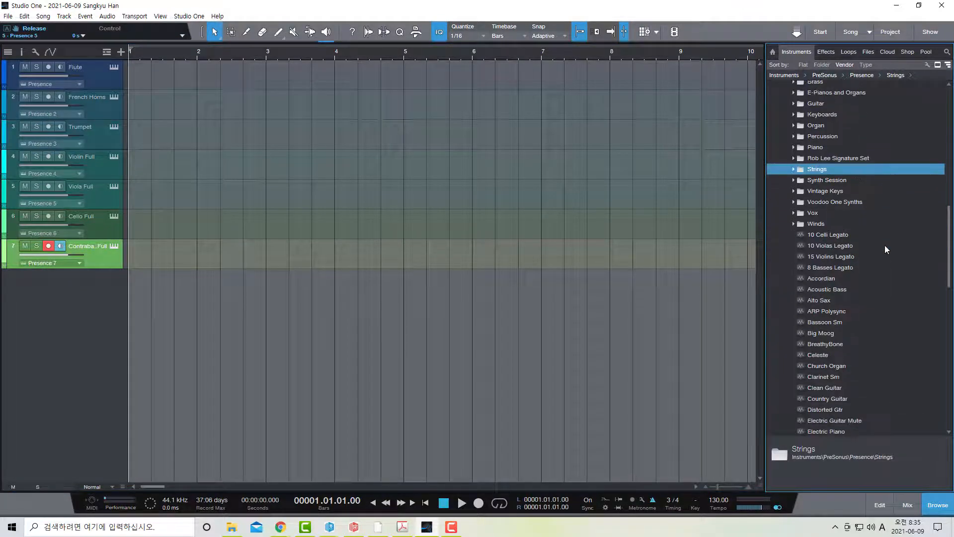
scroll(885, 246, down, 3)
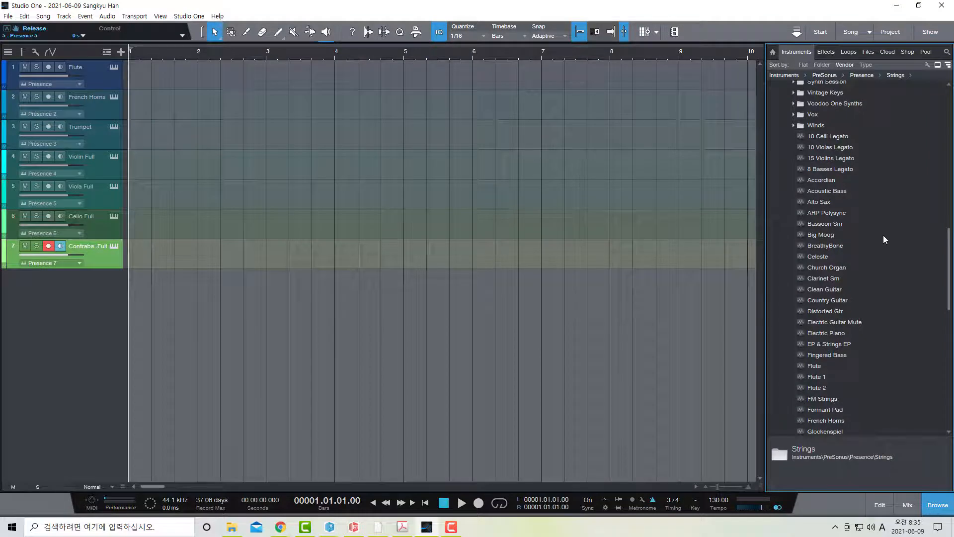
scroll(875, 269, down, 2)
drag(828, 401, 66, 313)
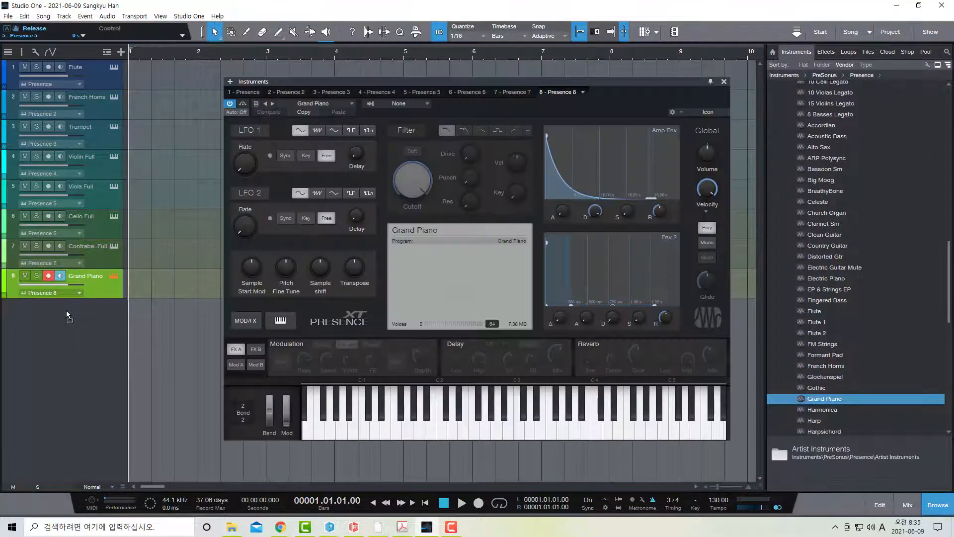
key(Escape)
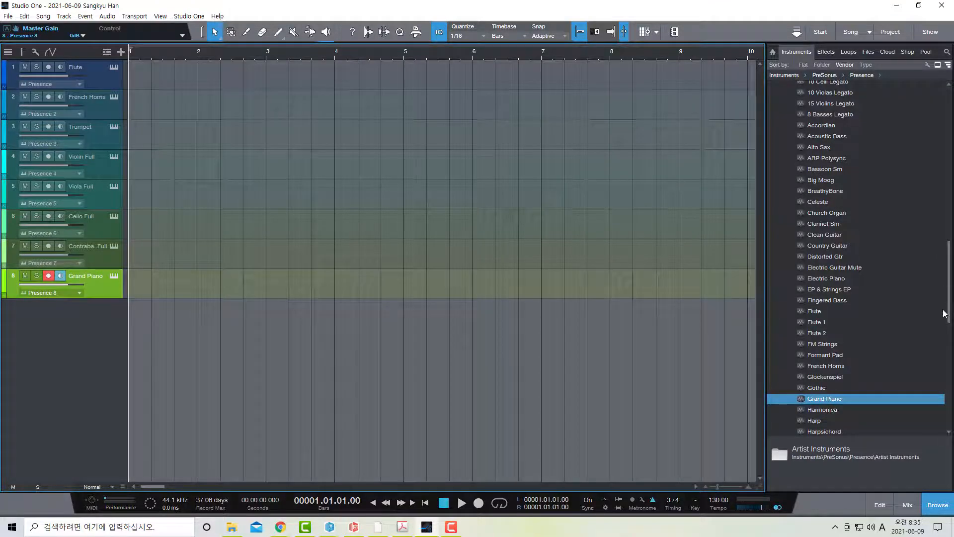
Add the Clean Guitar preset from the Artist Instruments Guitar folder as a track below the grand piano.
scroll(787, 219, up, 5)
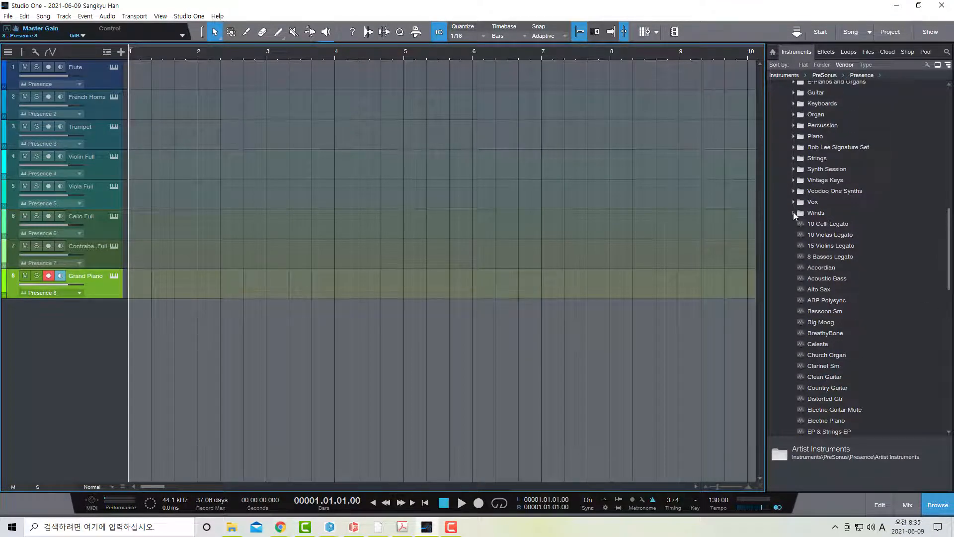
click(793, 213)
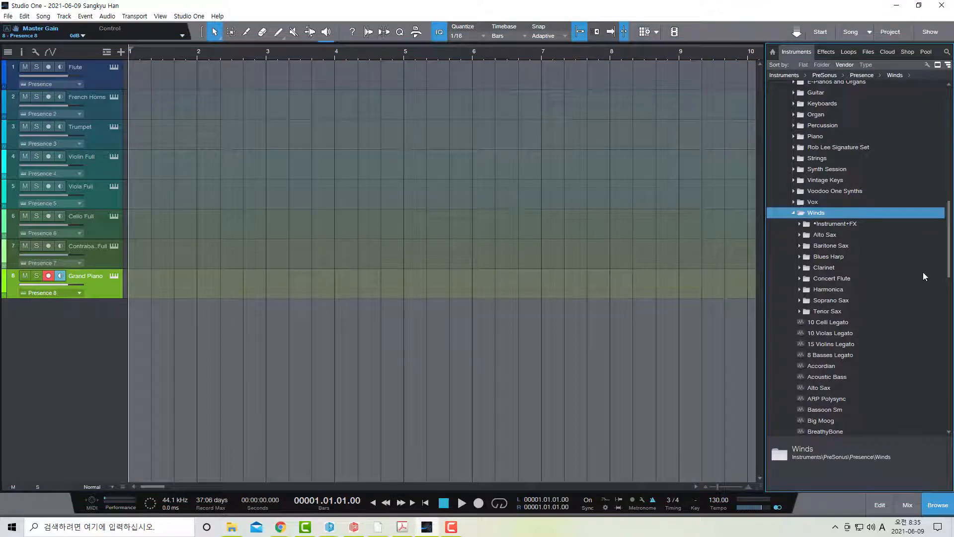
scroll(923, 272, up, 3)
scroll(924, 277, up, 2)
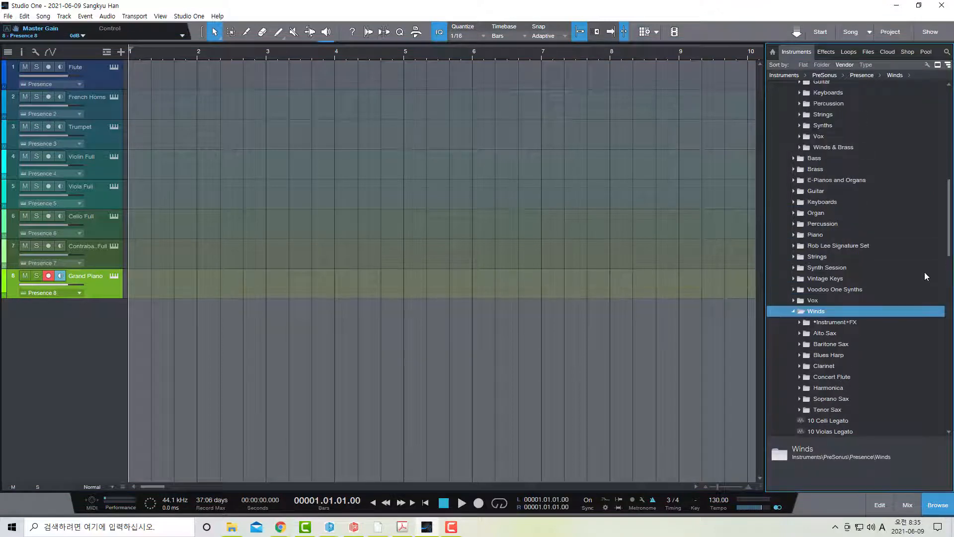
scroll(923, 276, up, 1)
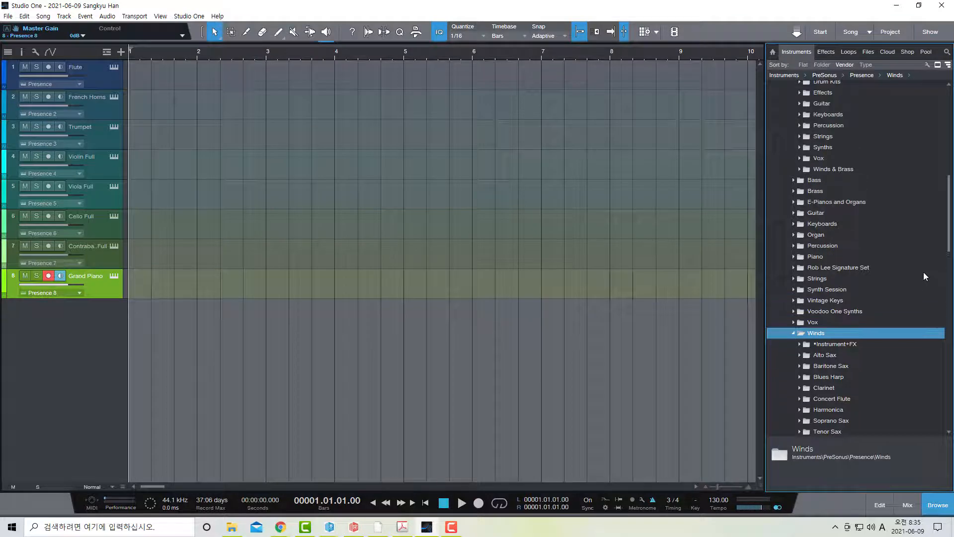
scroll(923, 273, up, 2)
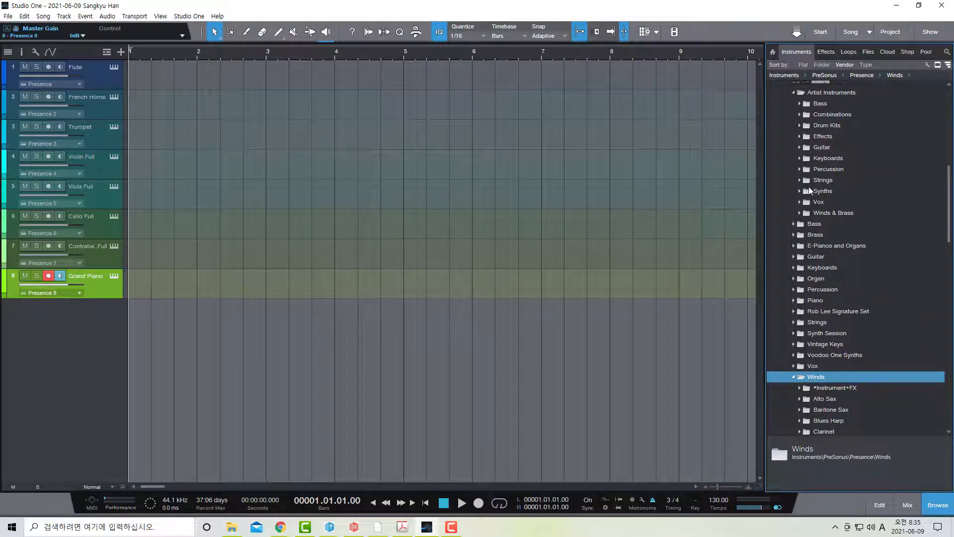
click(801, 147)
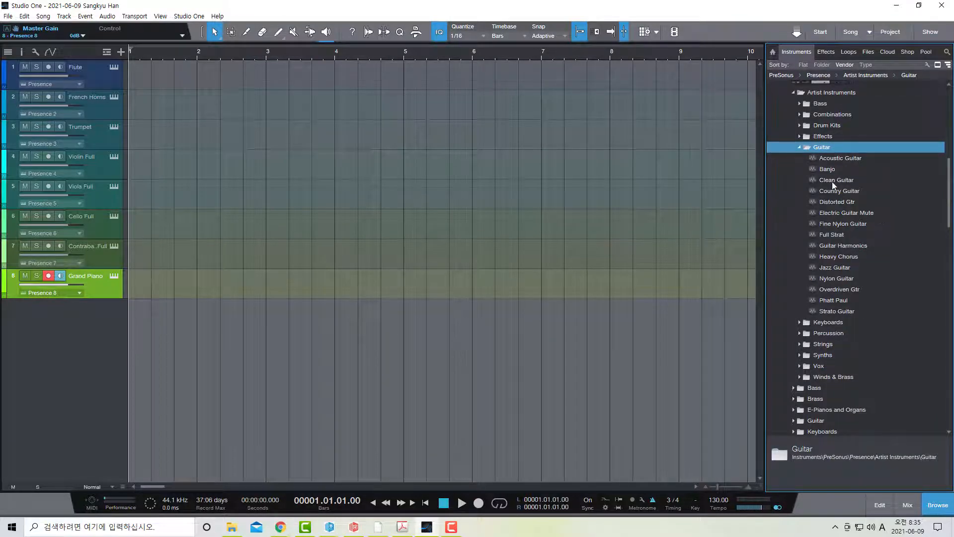
drag(833, 180, 42, 330)
Add the Presence Standard Kit drum preset as a track below the clean guitar.
drag(948, 179, 945, 302)
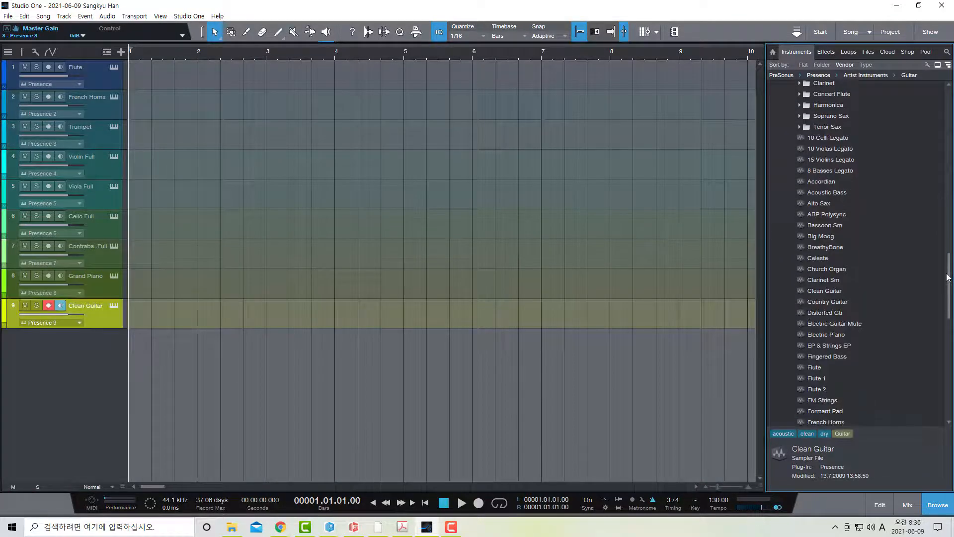
scroll(899, 282, down, 6)
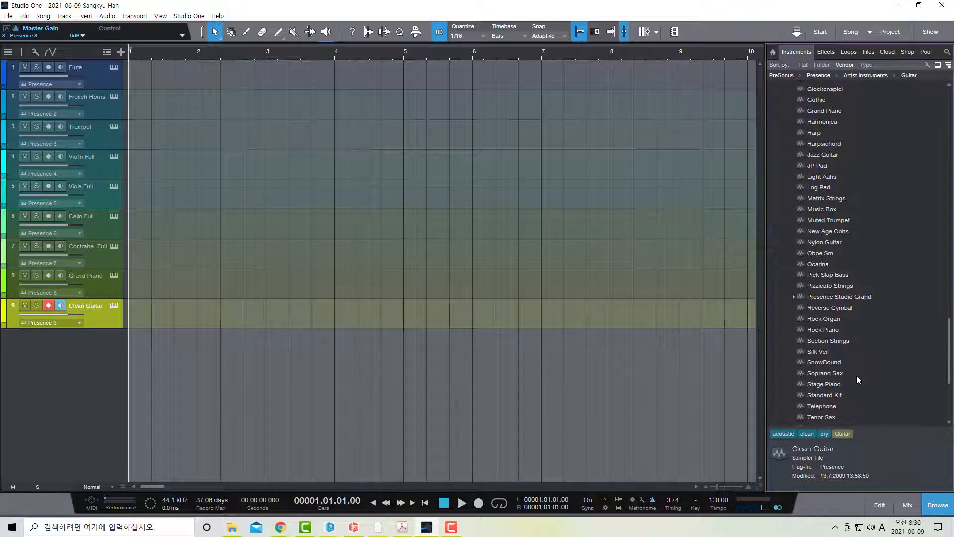
drag(807, 395, 46, 354)
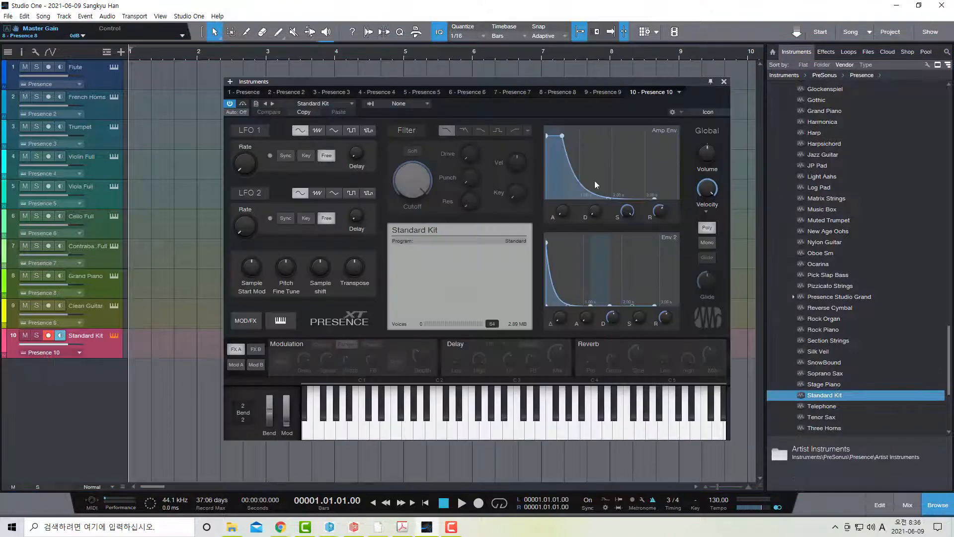
Audition the Standard Kit sounds across the instrument's keyboard and close its window.
drag(586, 436, 323, 428)
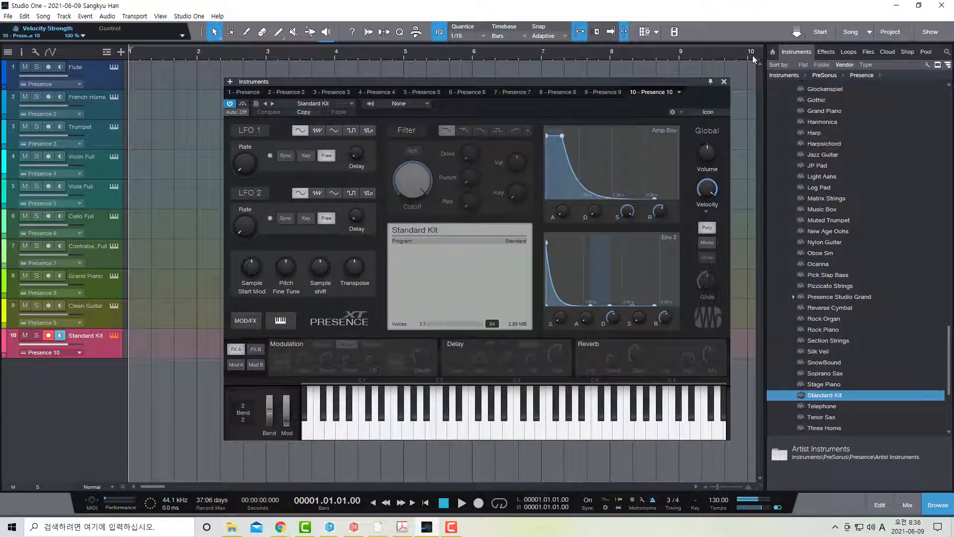
click(724, 82)
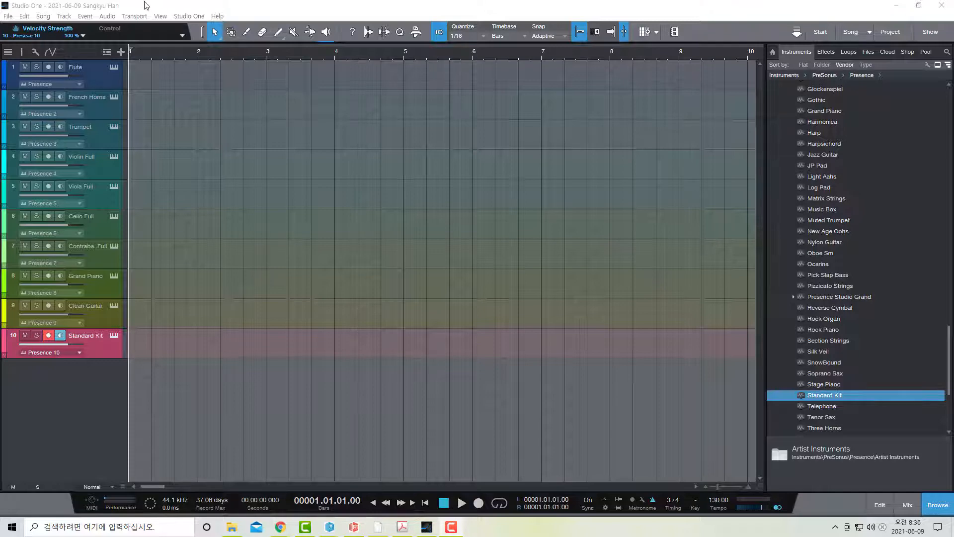
Draw an empty instrument part from bar 1 to bar 8 on each of the ten tracks, Flute through Standard Kit, with the Paint tool.
click(278, 33)
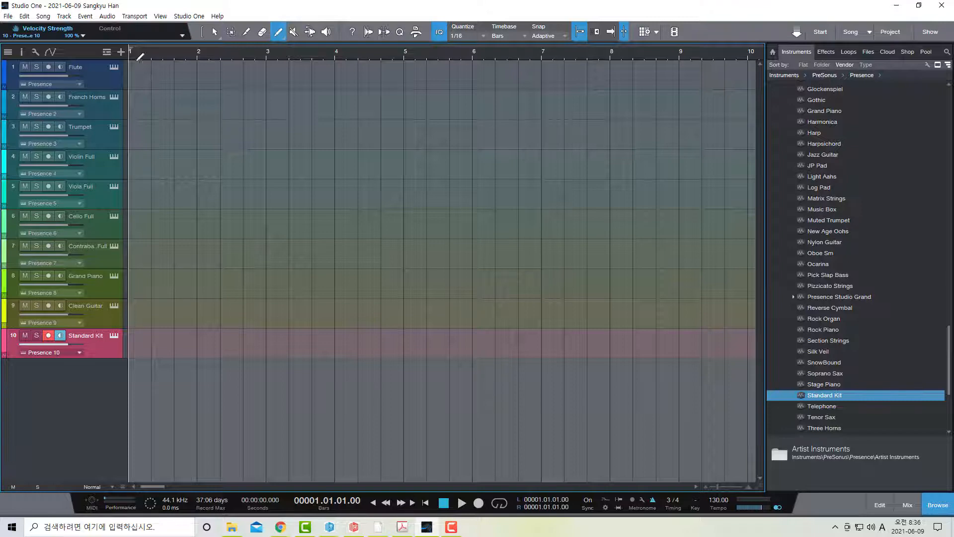
mouse_move(132, 61)
mouse_down()
mouse_move(173, 82)
mouse_move(613, 79)
mouse_up()
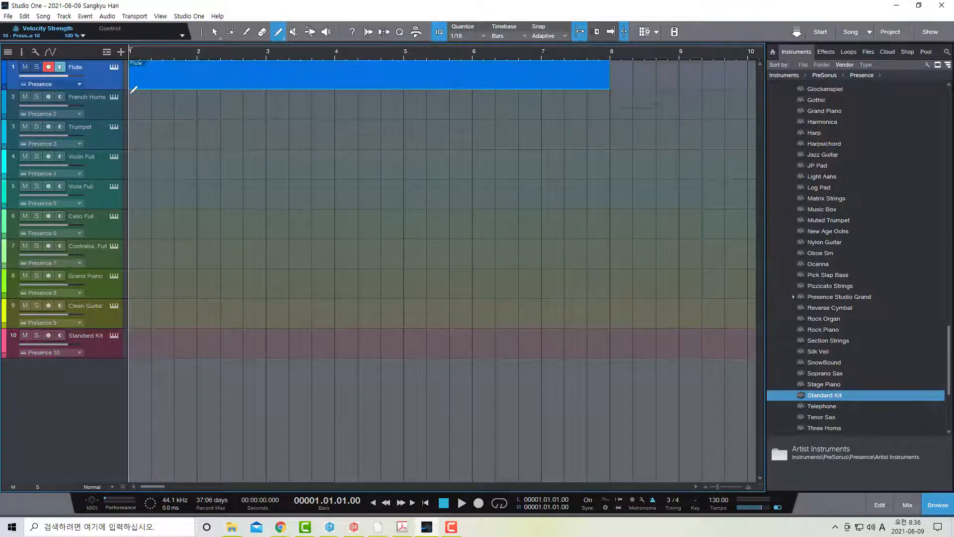
drag(133, 90, 614, 102)
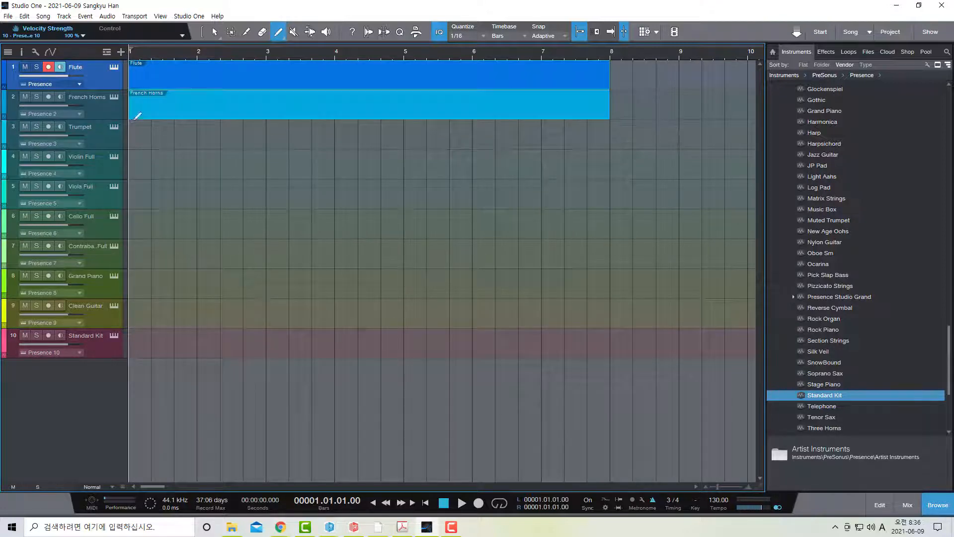
mouse_move(133, 122)
mouse_down()
mouse_move(150, 131)
mouse_move(614, 143)
mouse_up()
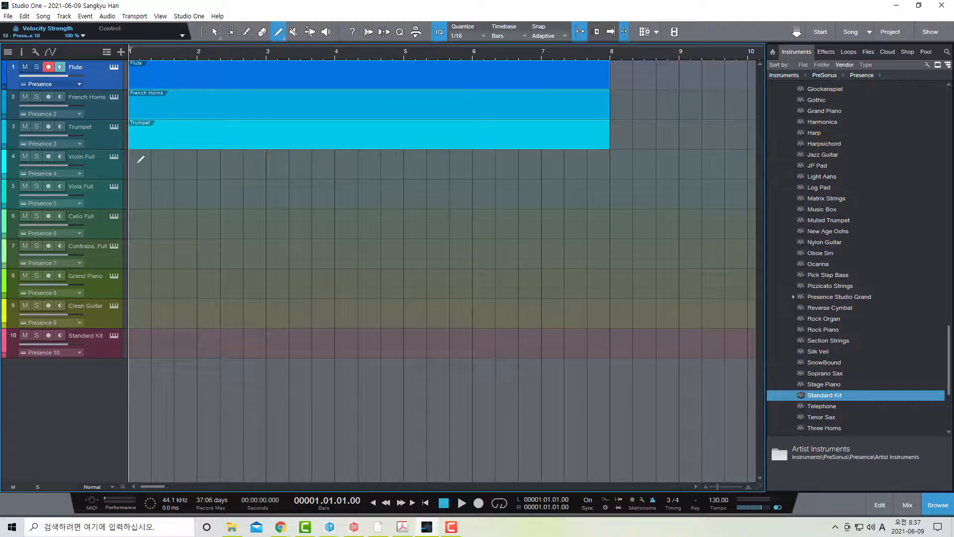
mouse_move(133, 149)
mouse_down()
mouse_move(238, 160)
mouse_move(579, 160)
mouse_move(614, 169)
mouse_up()
drag(134, 181, 614, 206)
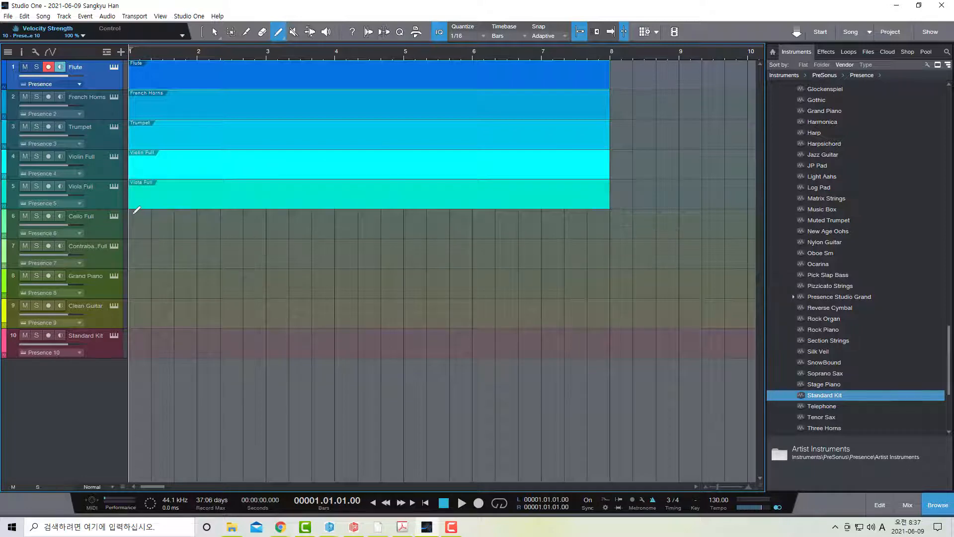
drag(132, 212, 612, 236)
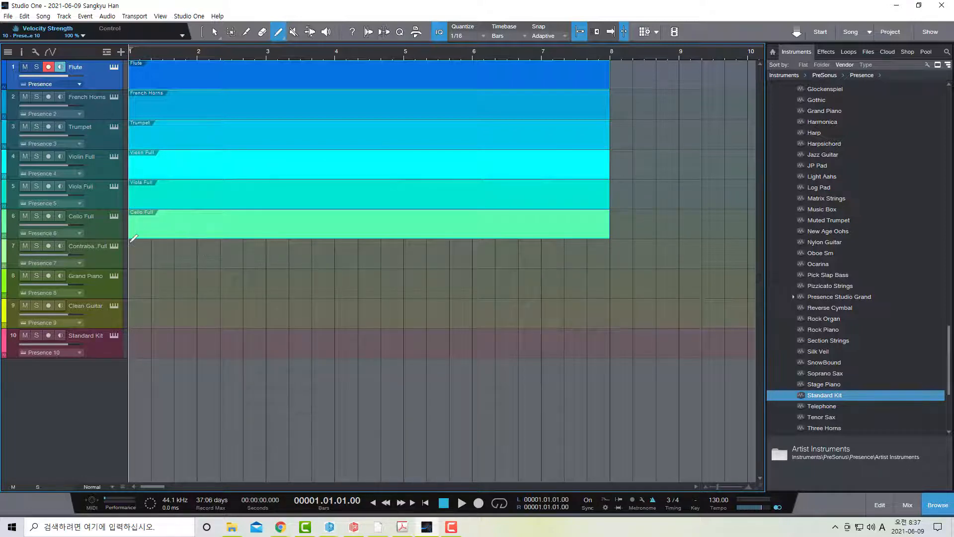
drag(132, 241, 611, 262)
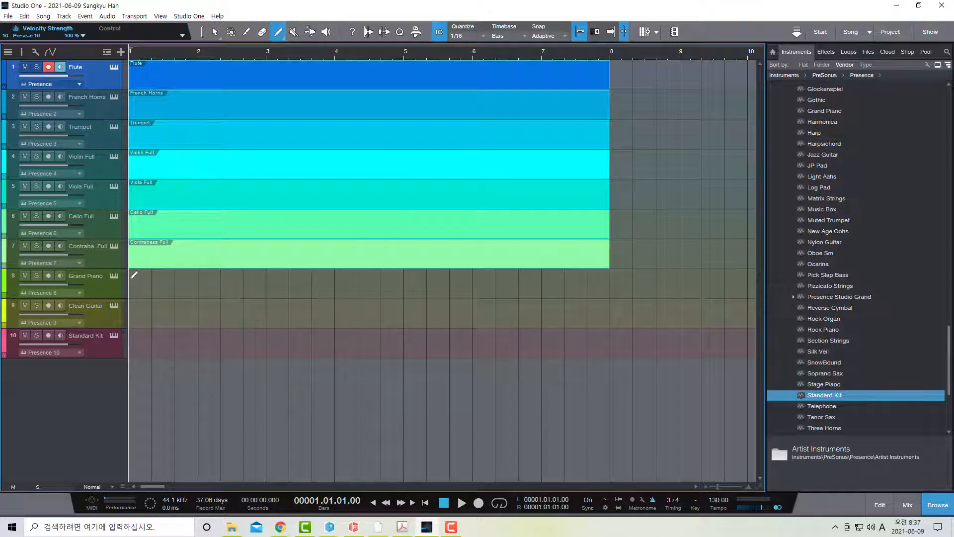
mouse_move(134, 273)
mouse_down()
mouse_move(178, 285)
mouse_move(617, 301)
mouse_up()
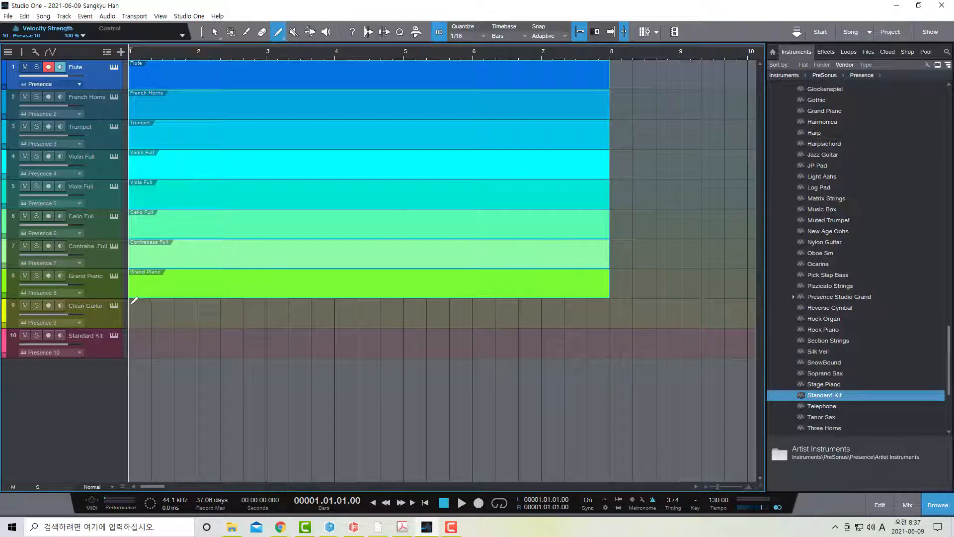
drag(134, 300, 616, 321)
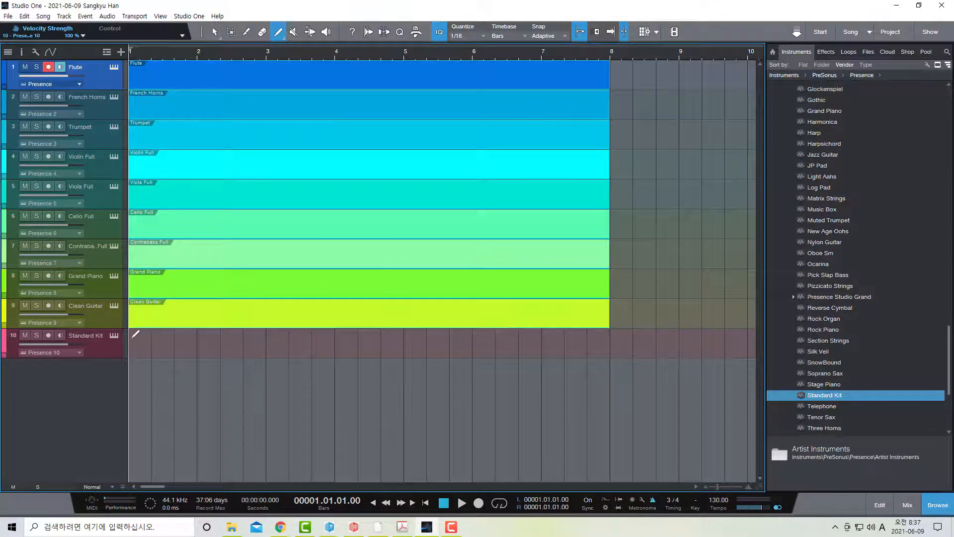
drag(142, 340, 614, 339)
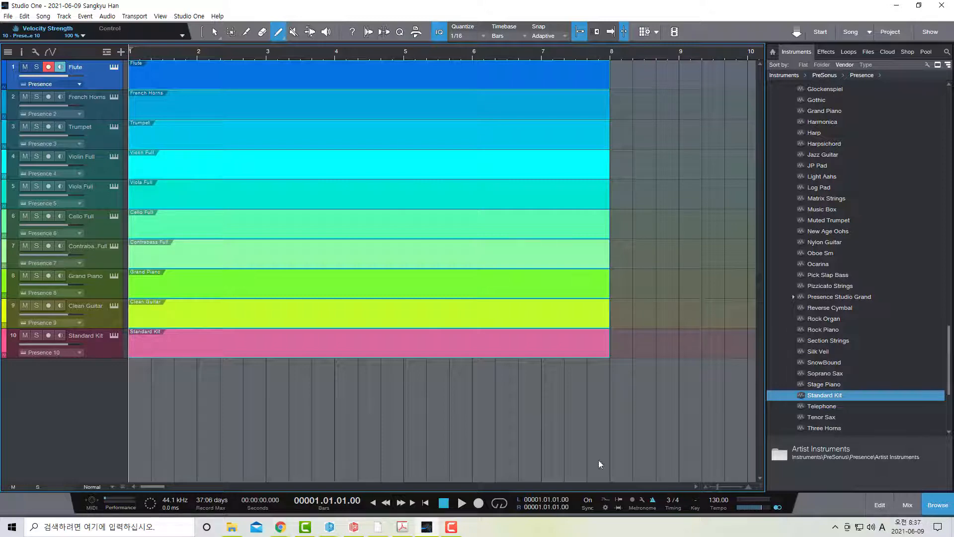
Open the note editor for the Flute part, detach it into its own window and switch it to Score View.
click(884, 511)
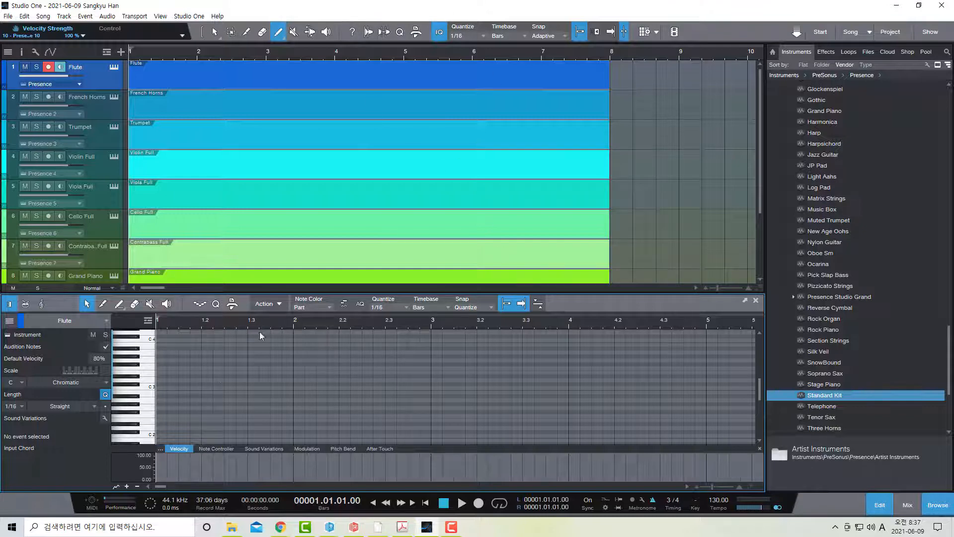
click(745, 300)
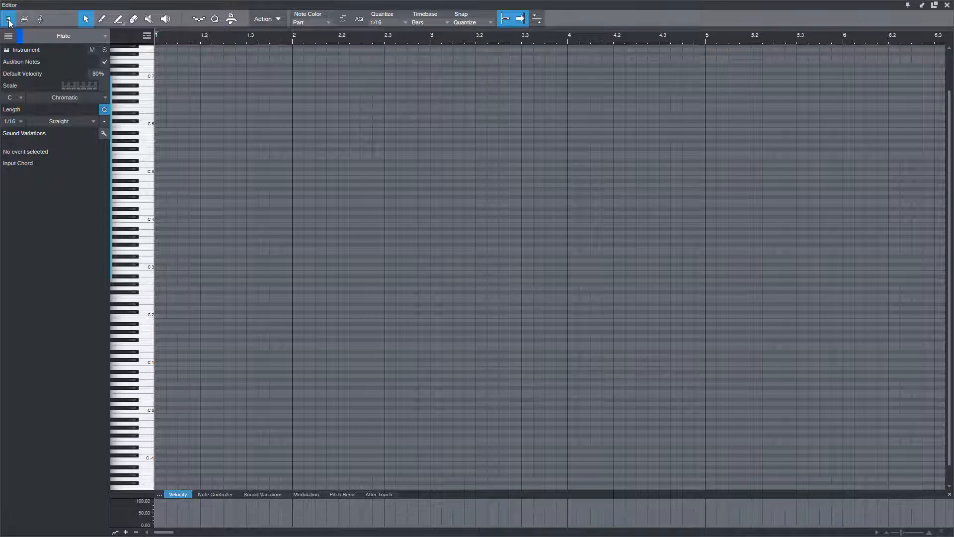
click(25, 19)
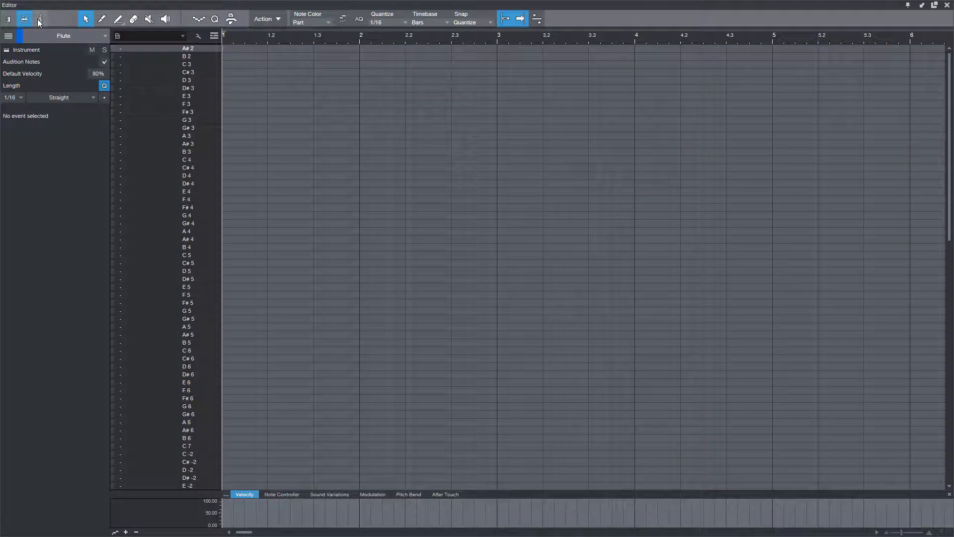
click(39, 20)
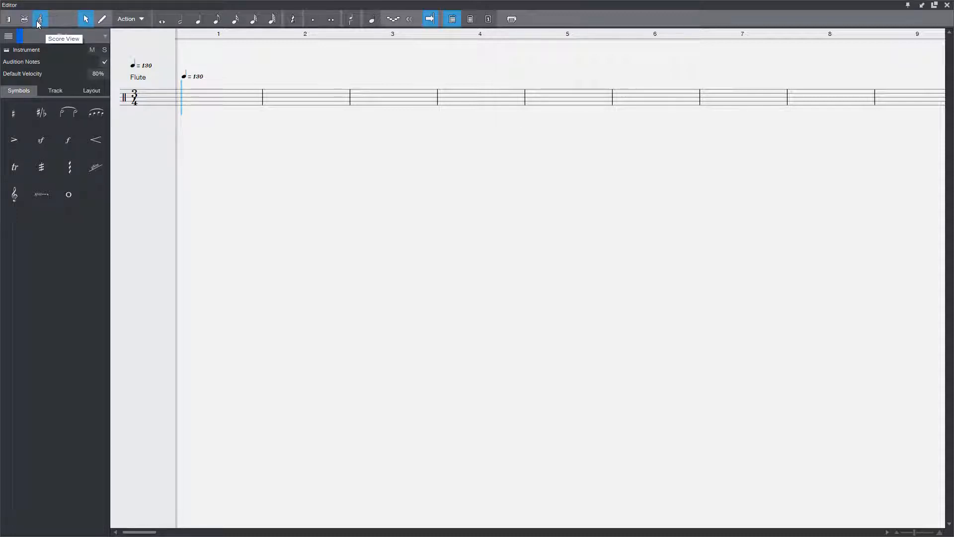
Show the editor's track list and make all tracks from French Horns to Standard Kit visible in the score with the Flute.
click(9, 36)
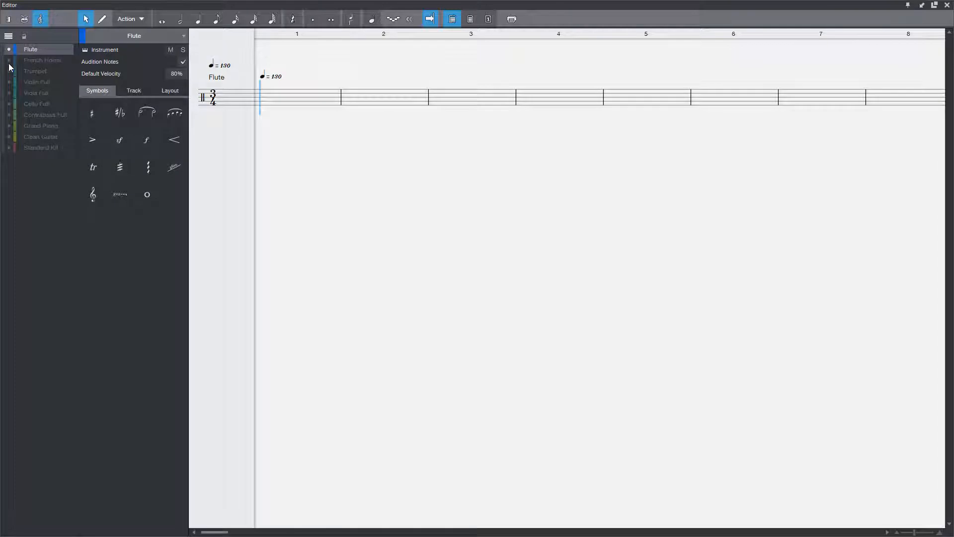
click(9, 60)
click(9, 71)
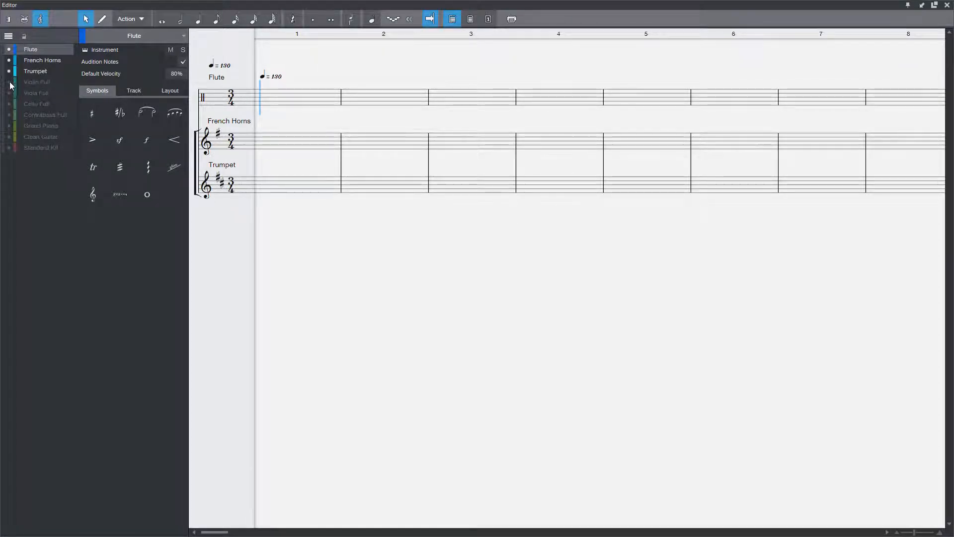
click(9, 82)
click(9, 93)
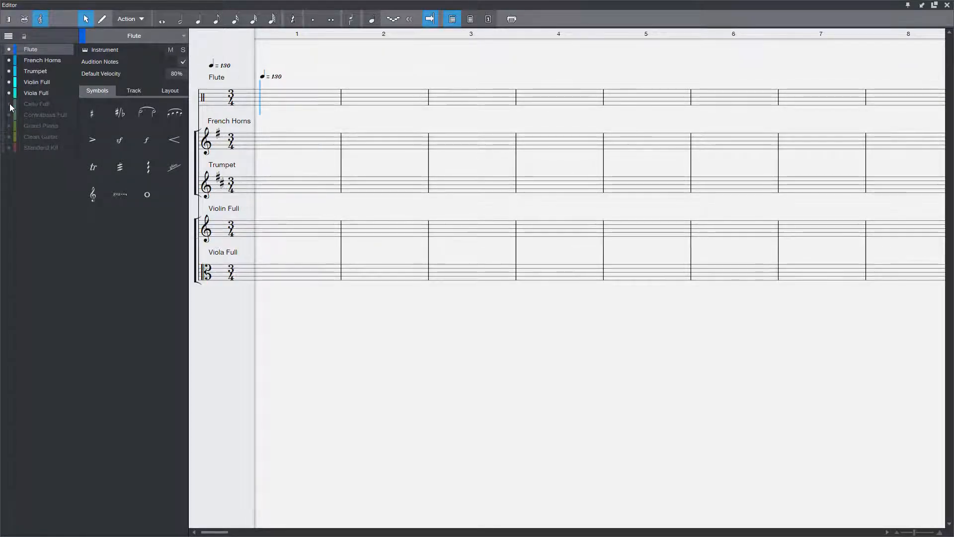
click(9, 104)
click(9, 115)
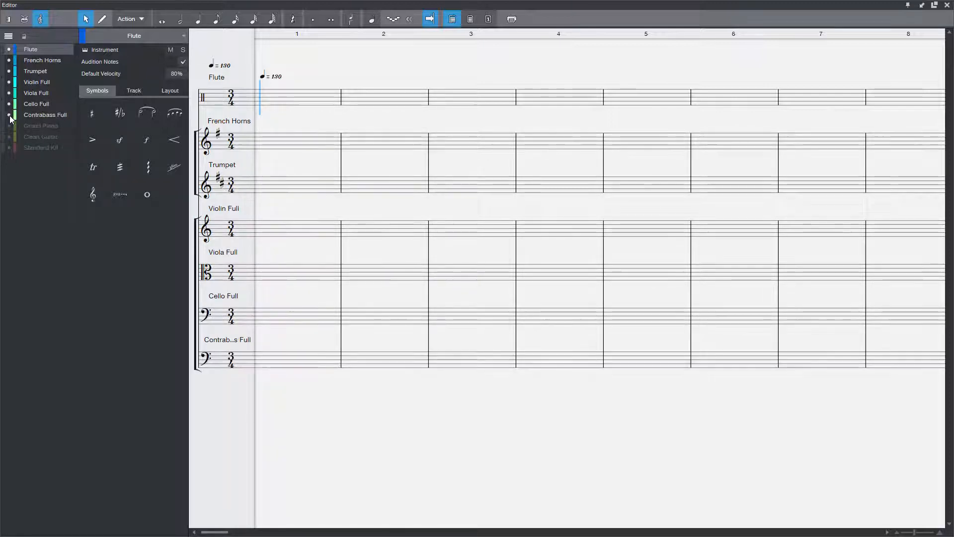
click(9, 126)
click(8, 137)
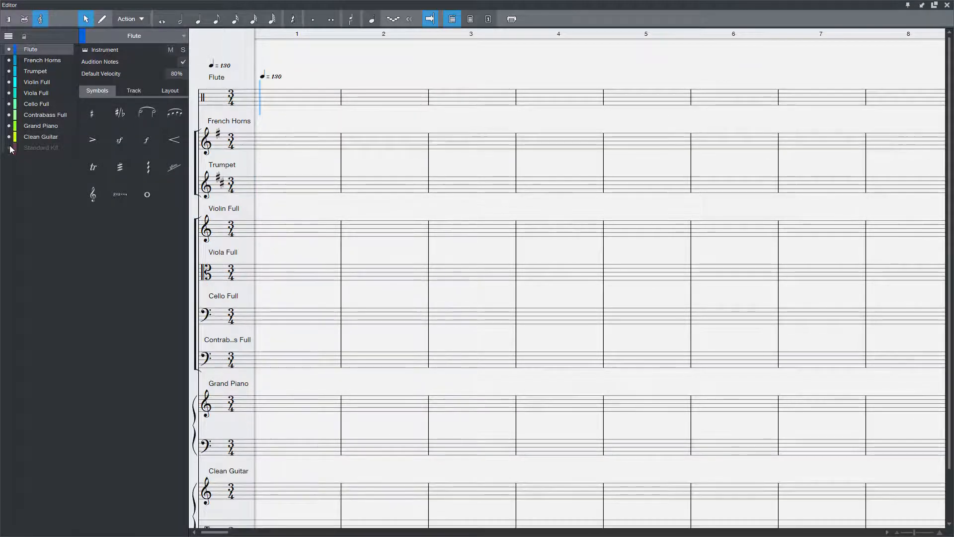
click(9, 147)
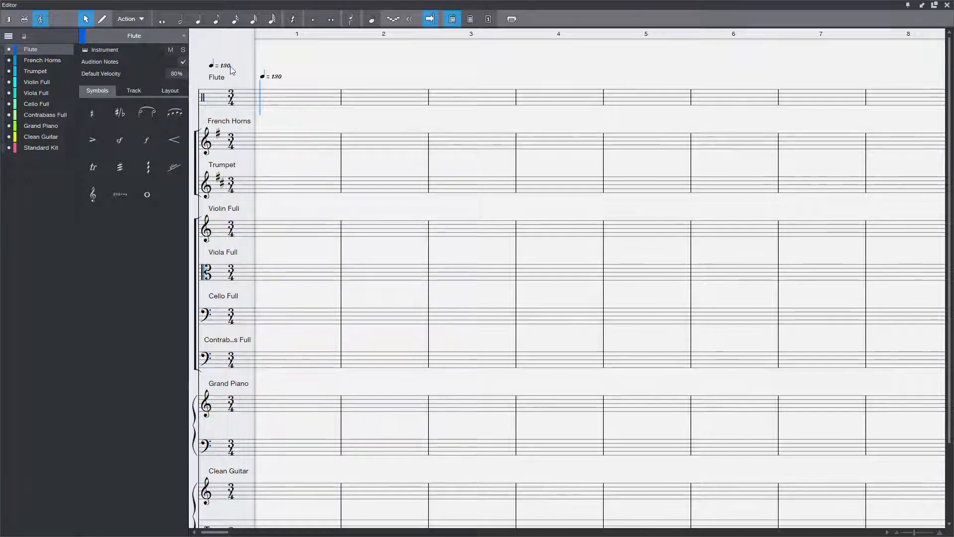
Set the Flute track's staff type to Standard.
click(134, 91)
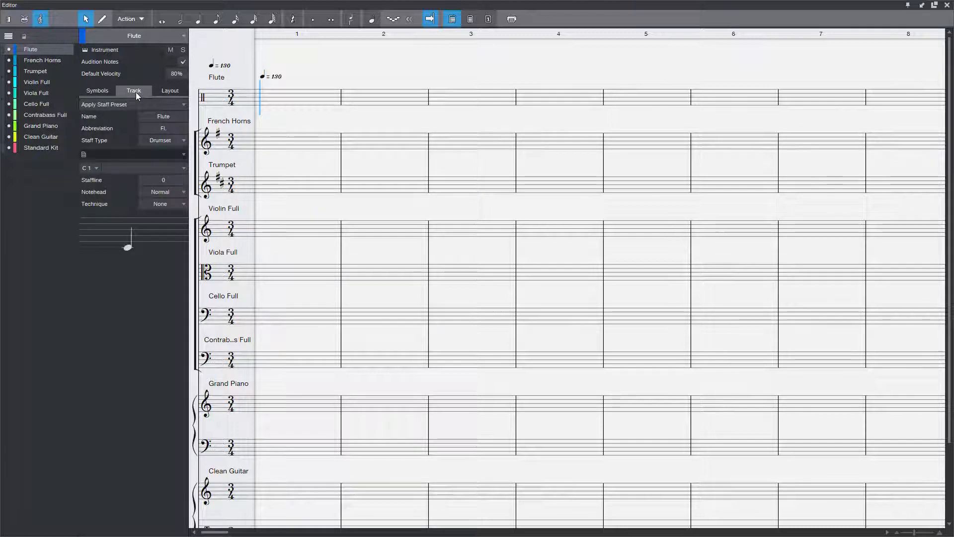
click(182, 141)
click(179, 150)
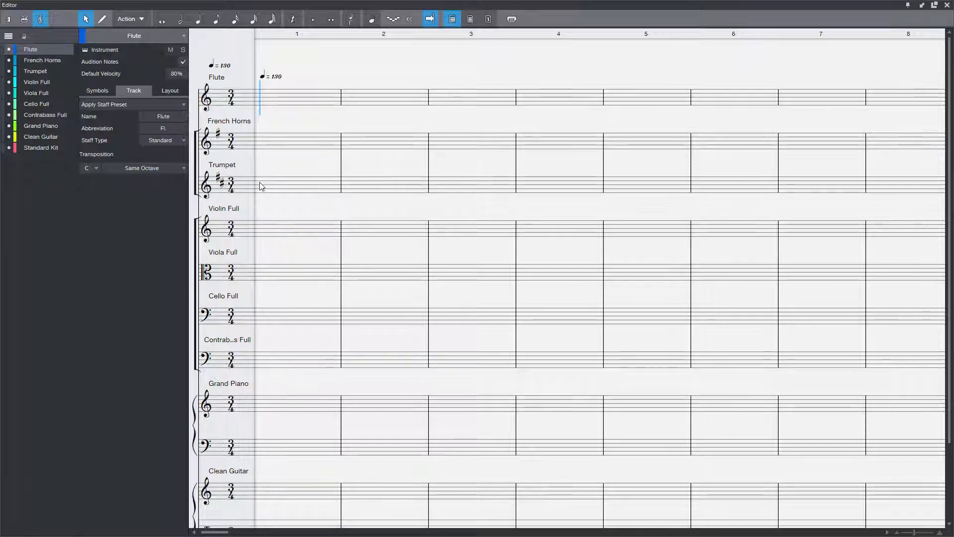
Set the Standard Kit track's staff type to Single Line.
scroll(260, 186, down, 2)
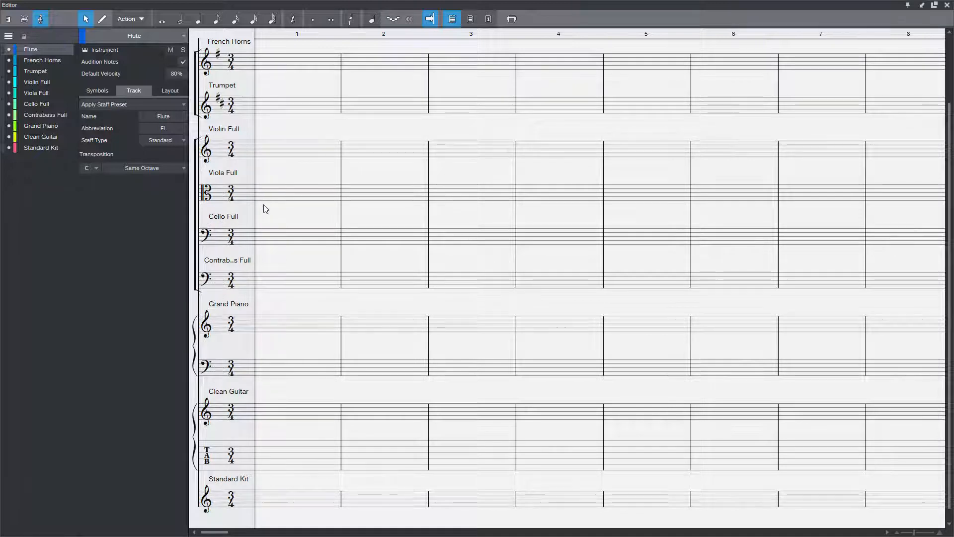
scroll(299, 206, down, 1)
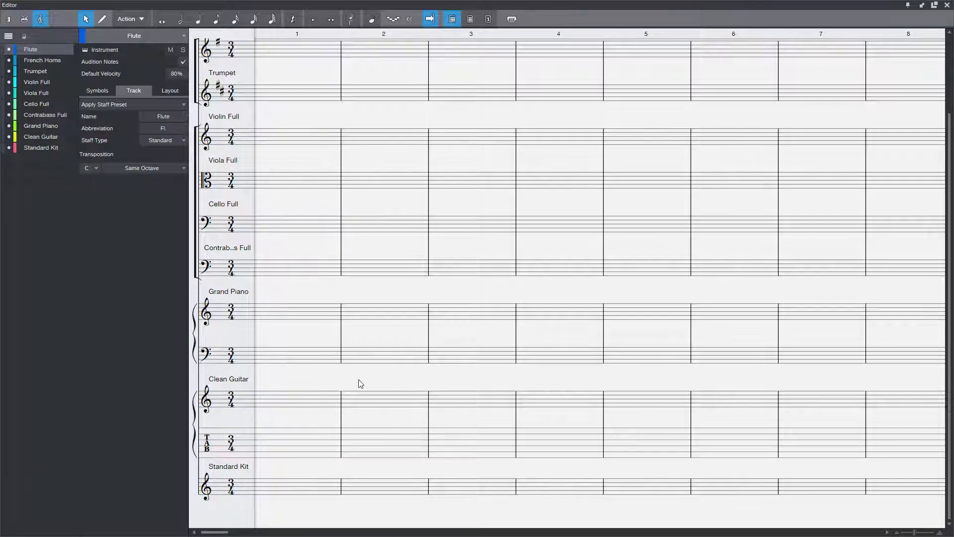
click(241, 493)
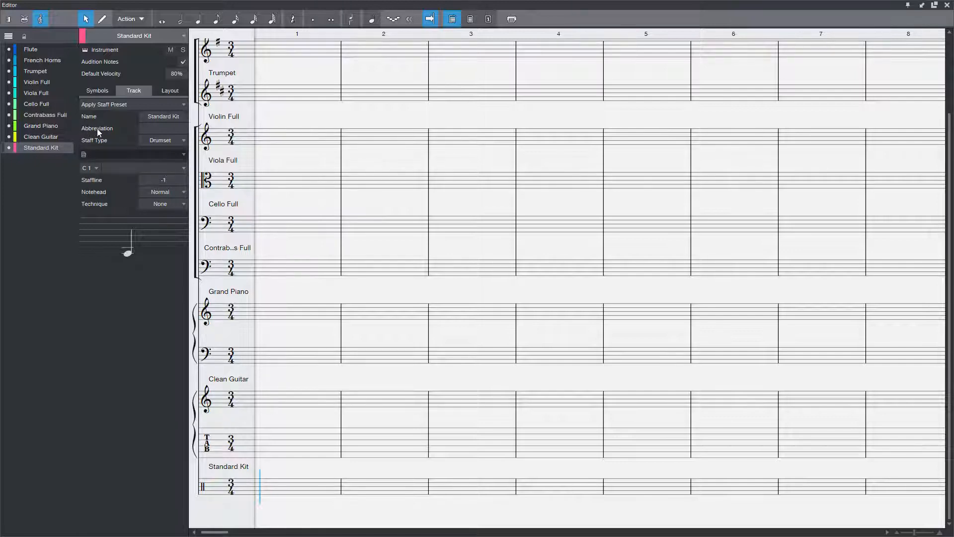
click(182, 140)
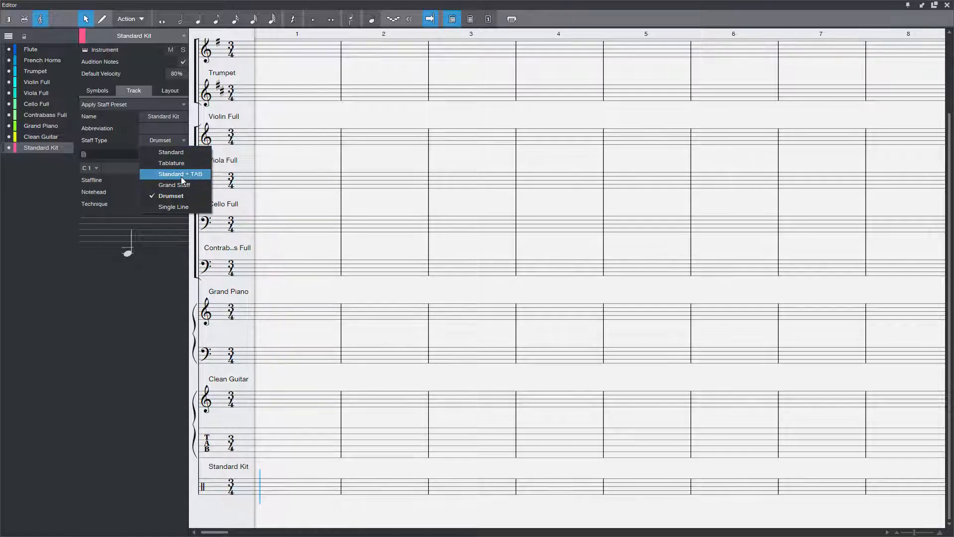
click(190, 208)
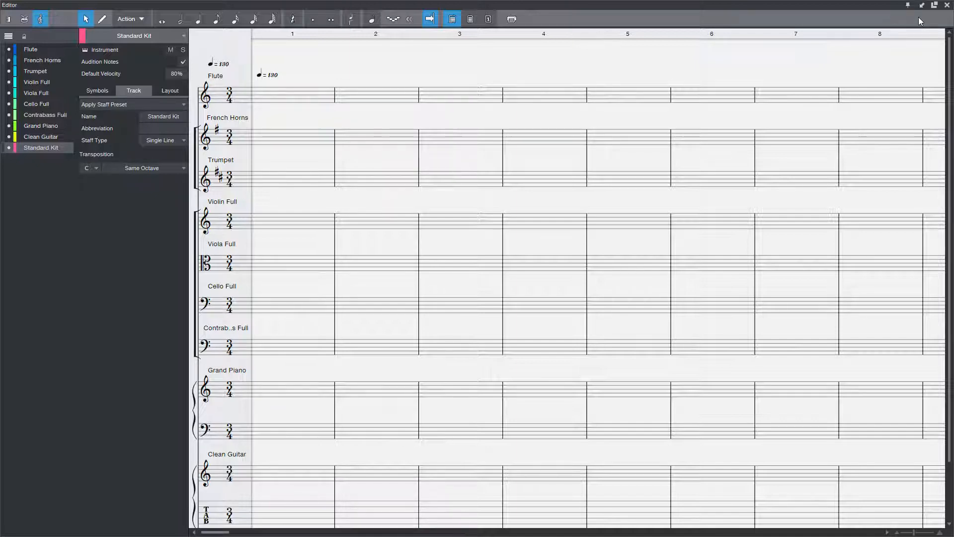
Dock the score editor back into the main window and set the song tempo to 90.
click(924, 6)
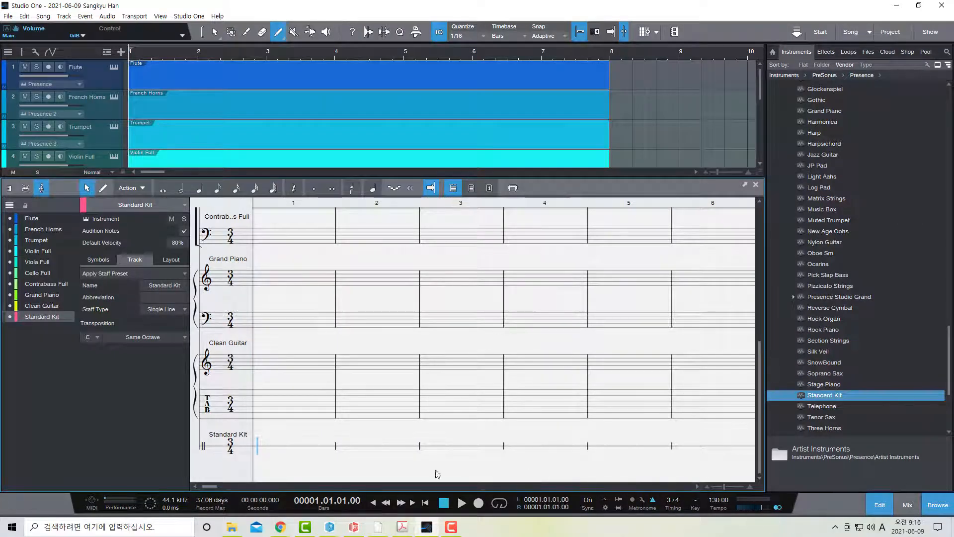
click(716, 500)
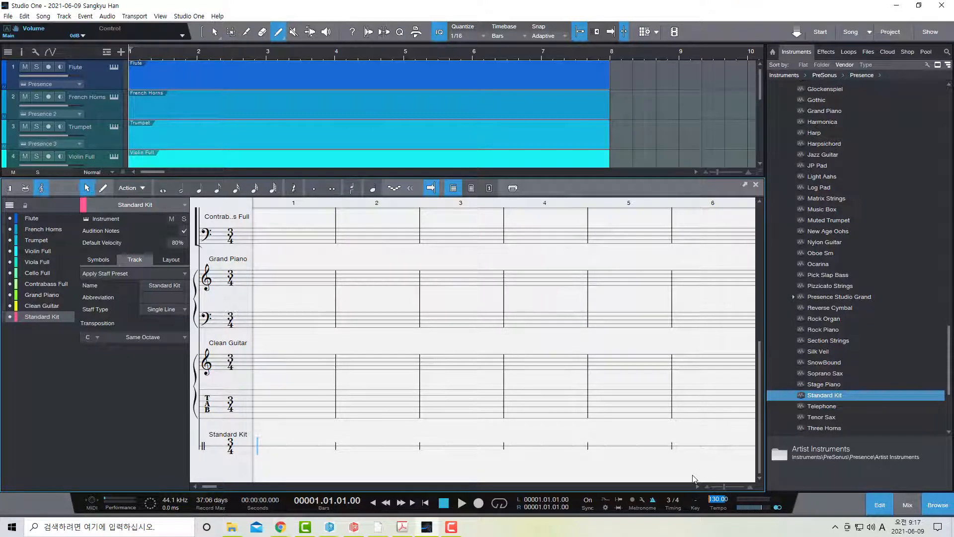
text(90)
key(BackSpace)
key(Return)
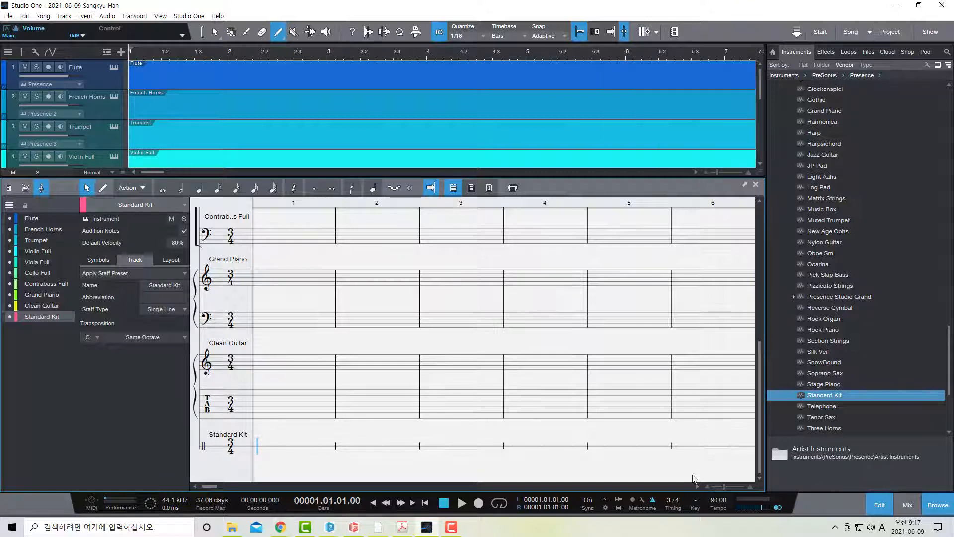
Change the song's time signature to 4/4.
scroll(231, 348, up, 5)
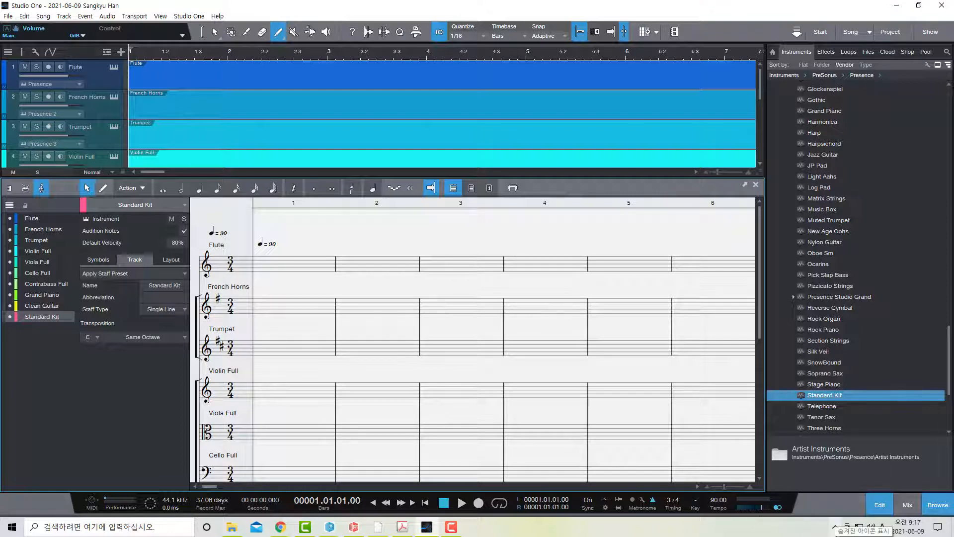
click(668, 499)
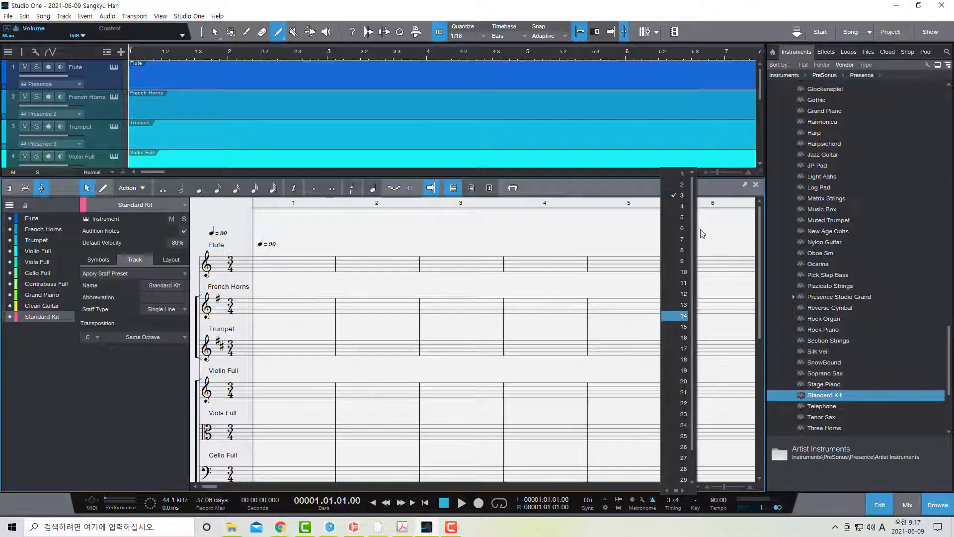
click(684, 206)
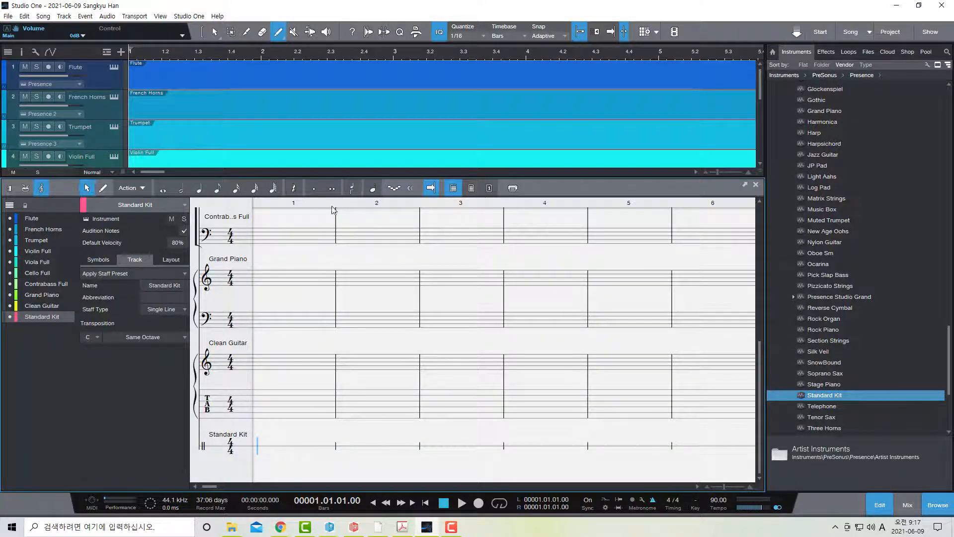
Set the song's key signature to G major.
drag(350, 203, 364, 243)
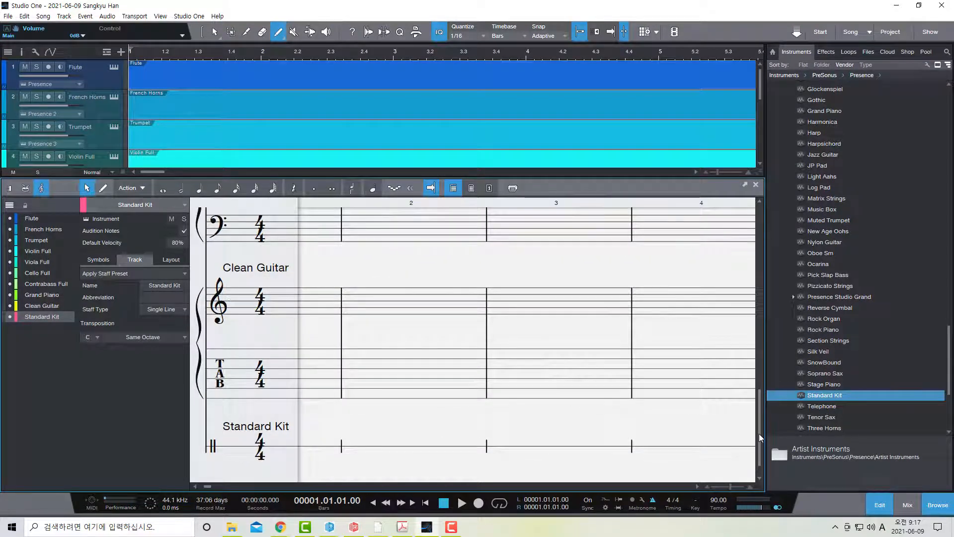
drag(759, 434, 759, 228)
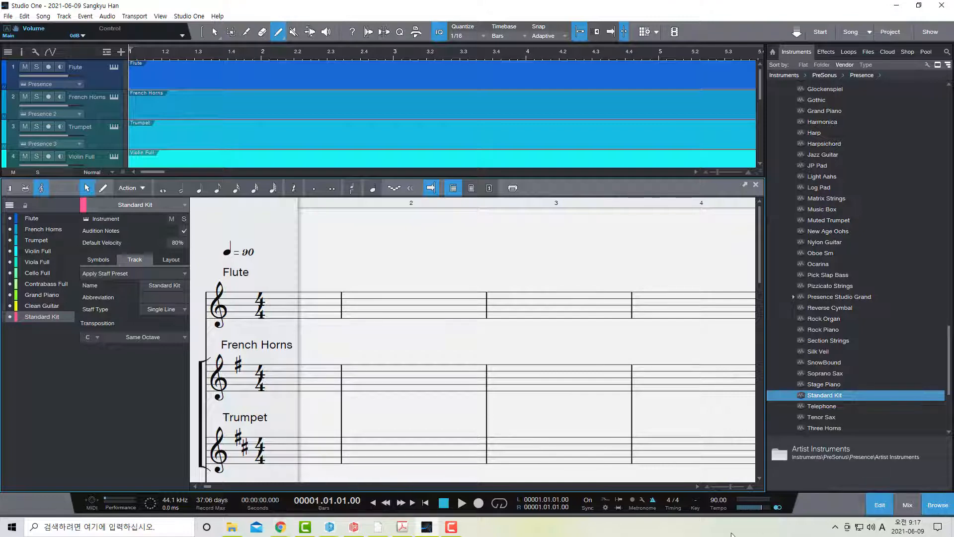
click(694, 499)
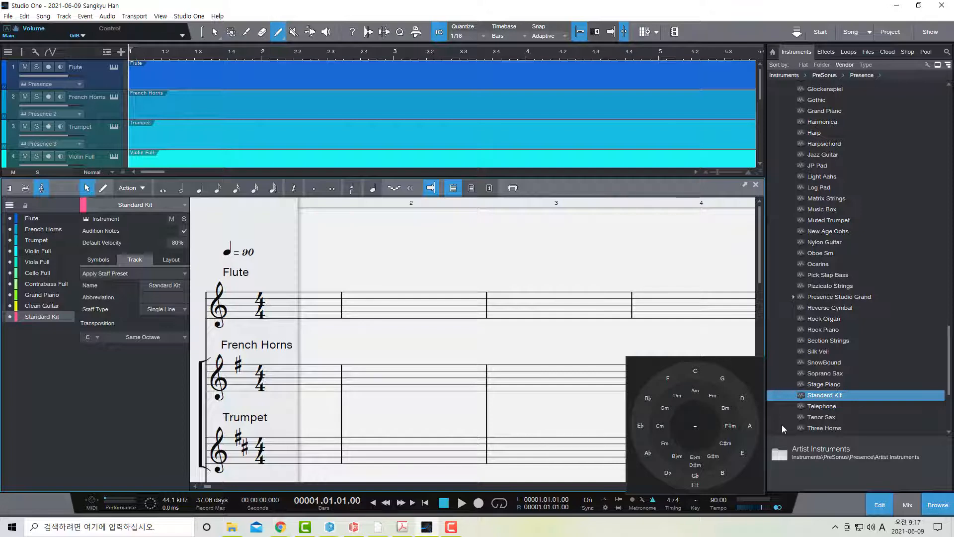
click(725, 384)
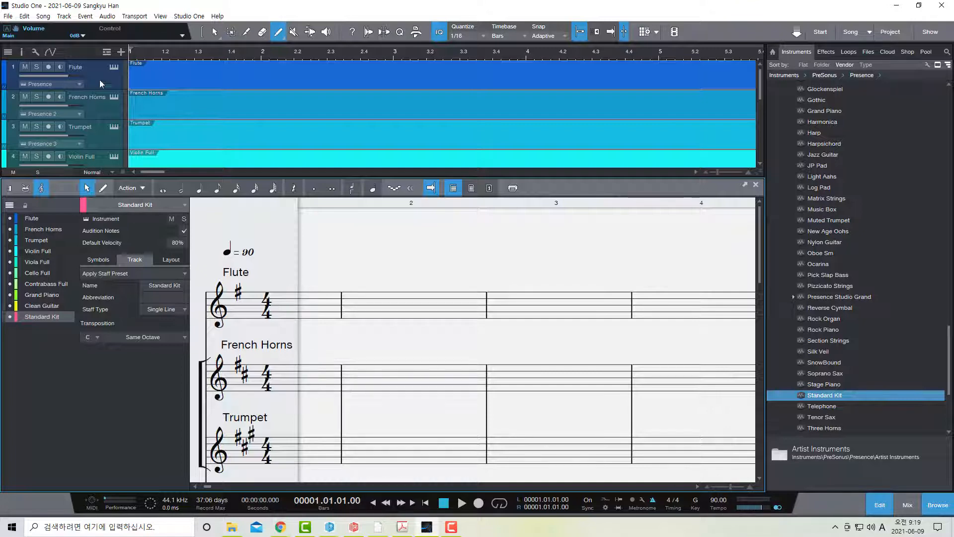
Show the tempo track and shape a tempo curve across bars 1 and 2 with points at about 129, 129, 90, 122 and 100.
click(107, 51)
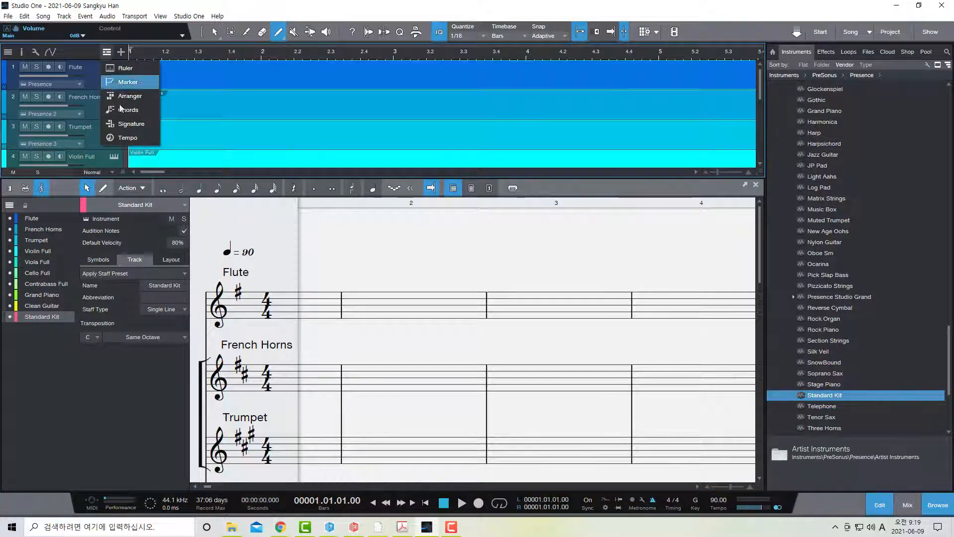
click(125, 139)
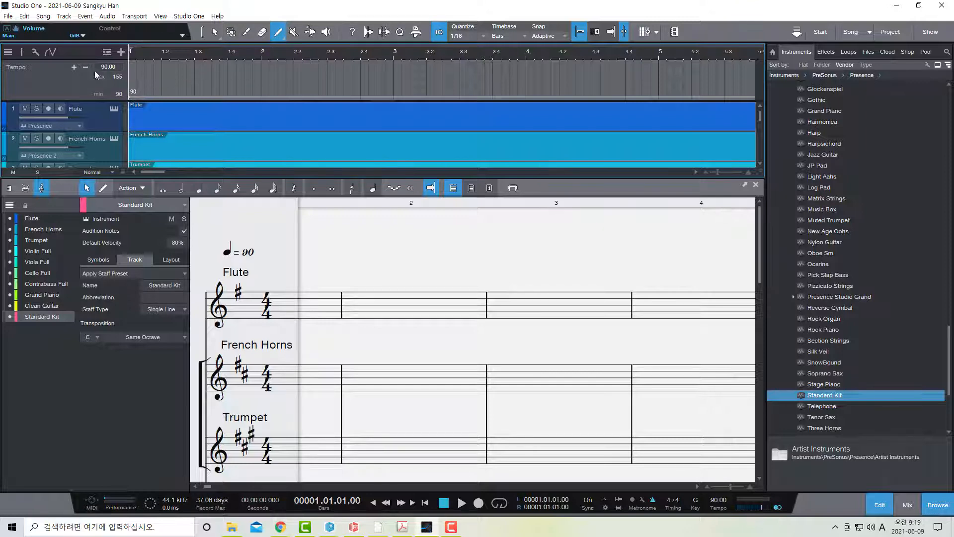
click(214, 36)
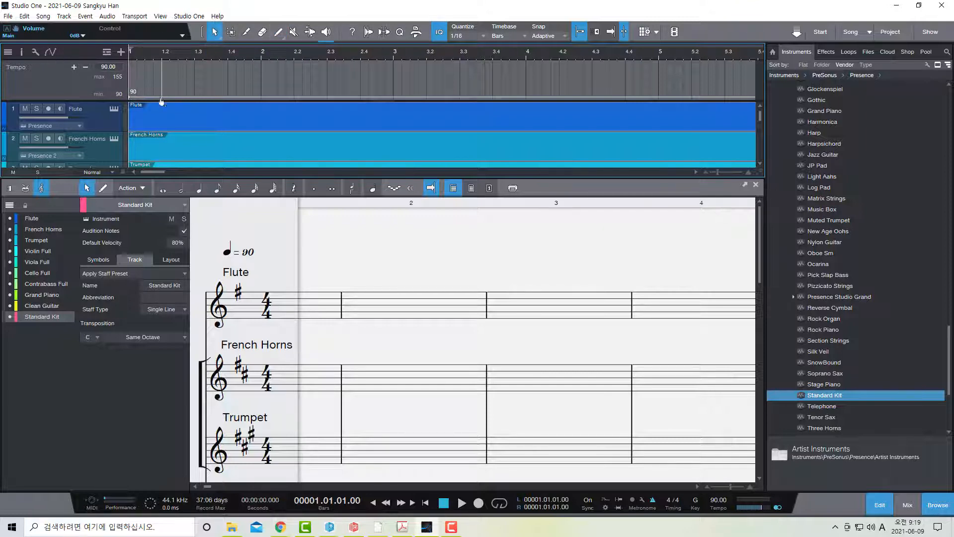
mouse_move(179, 96)
mouse_down()
mouse_move(203, 79)
mouse_move(261, 97)
mouse_move(335, 80)
mouse_move(377, 92)
mouse_up()
click(219, 77)
click(244, 77)
click(301, 97)
click(368, 81)
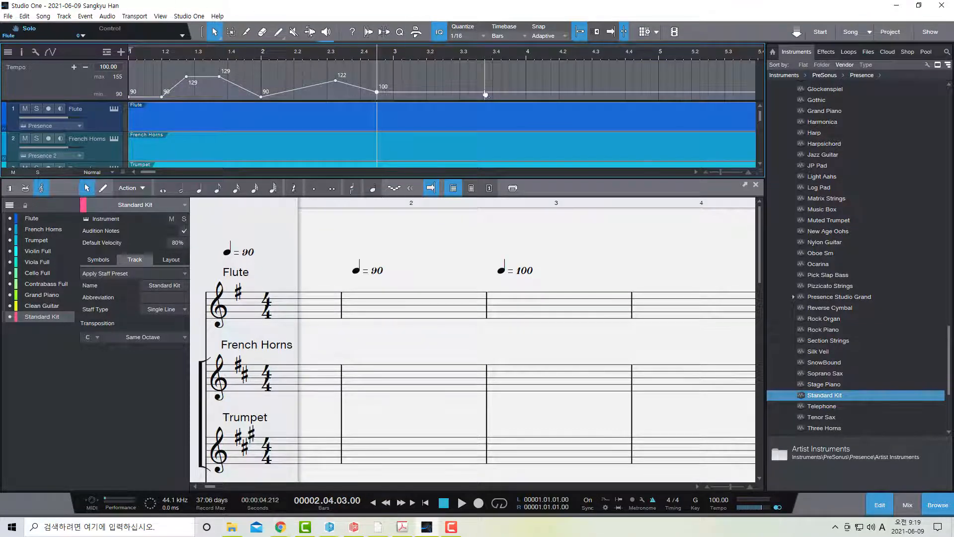
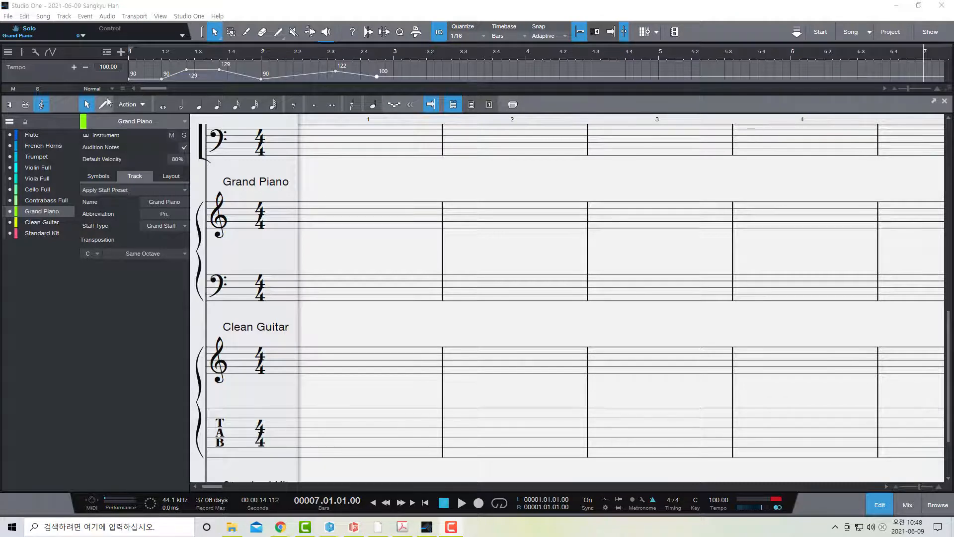
Enter a half note C5 followed by quarter notes E5 and G5 in bar 1 of the Grand Piano treble staff.
click(180, 105)
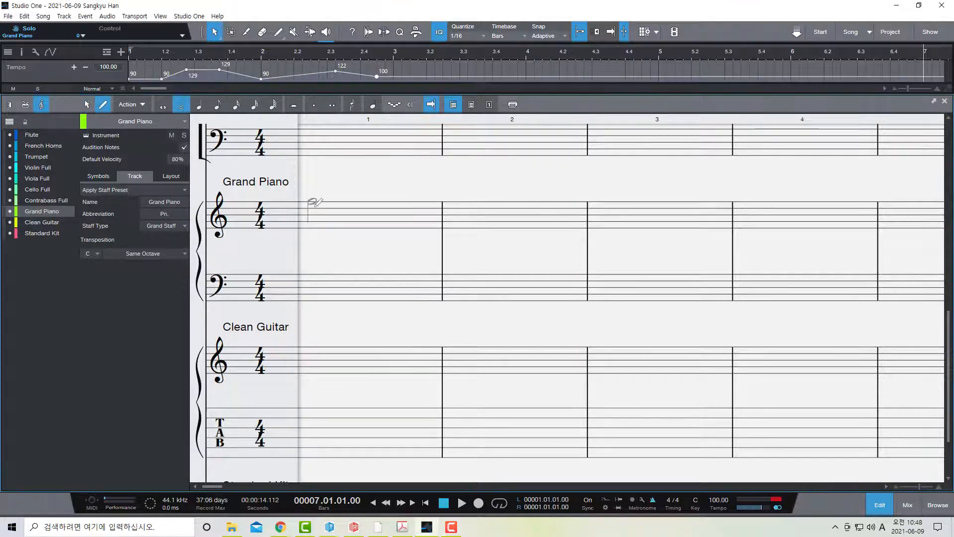
click(312, 211)
click(199, 105)
click(367, 204)
click(393, 198)
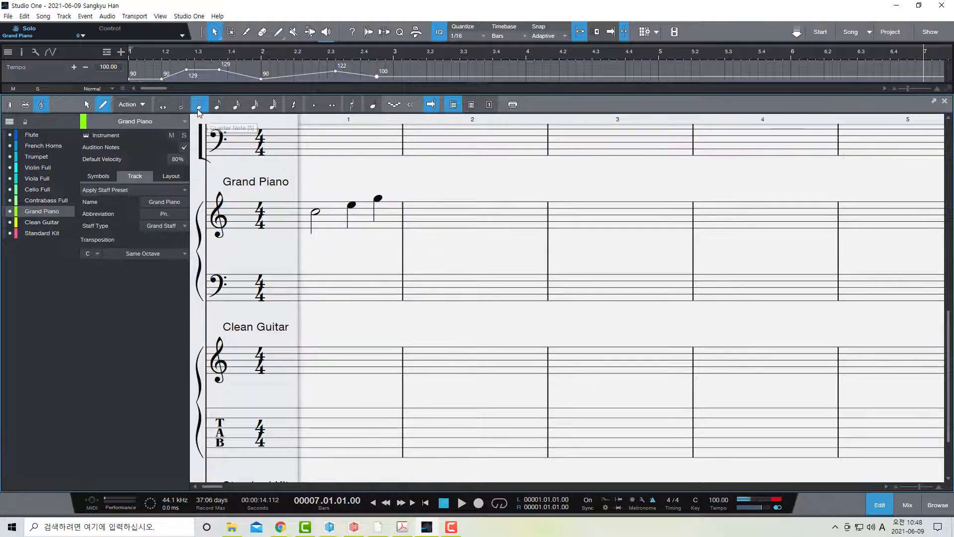
Add a dotted quarter note B4 and sixteenth notes C5 and D5 in bar 2 of the Grand Piano treble staff.
click(314, 105)
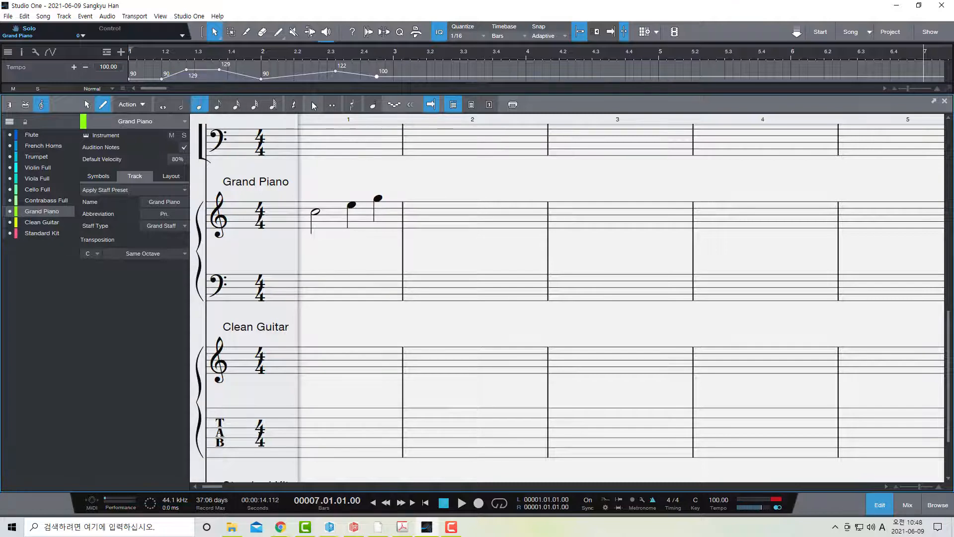
click(414, 215)
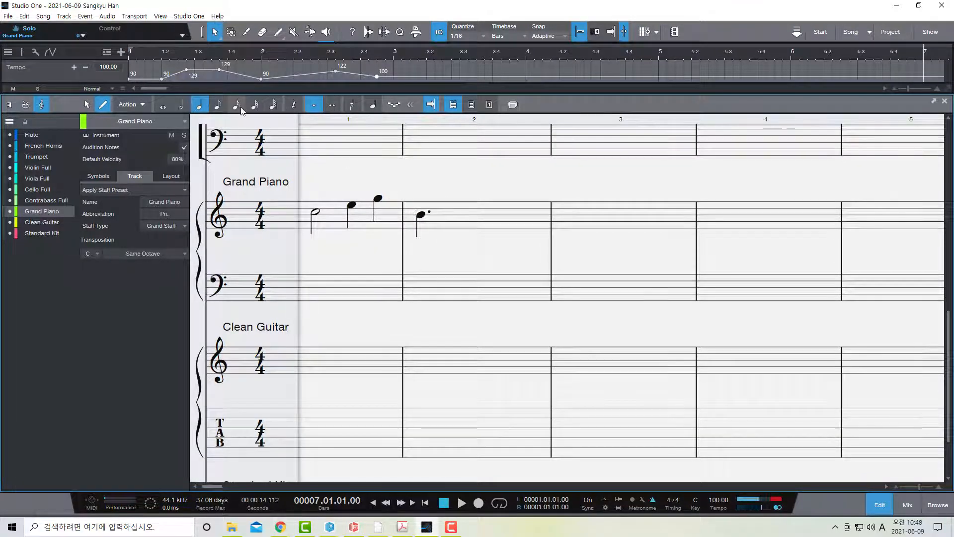
click(237, 105)
click(449, 211)
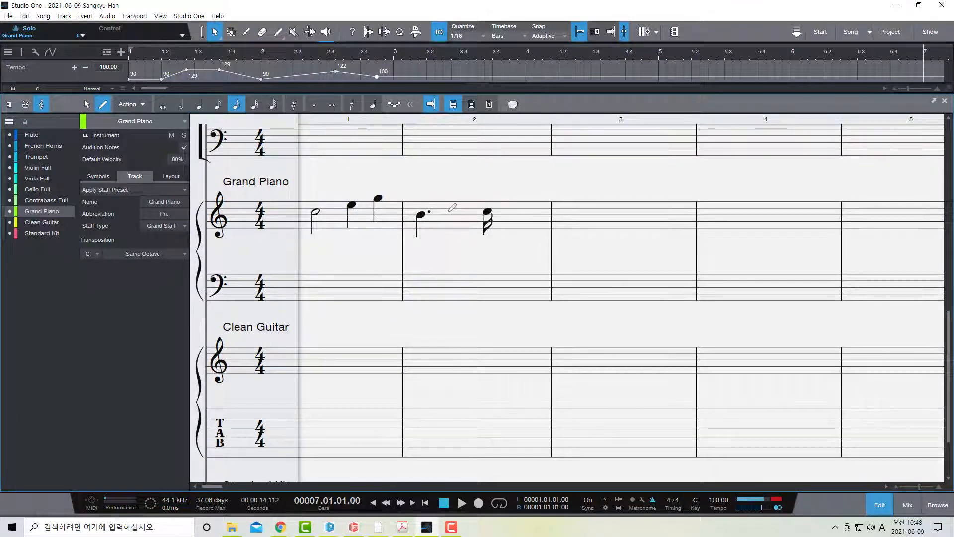
click(510, 207)
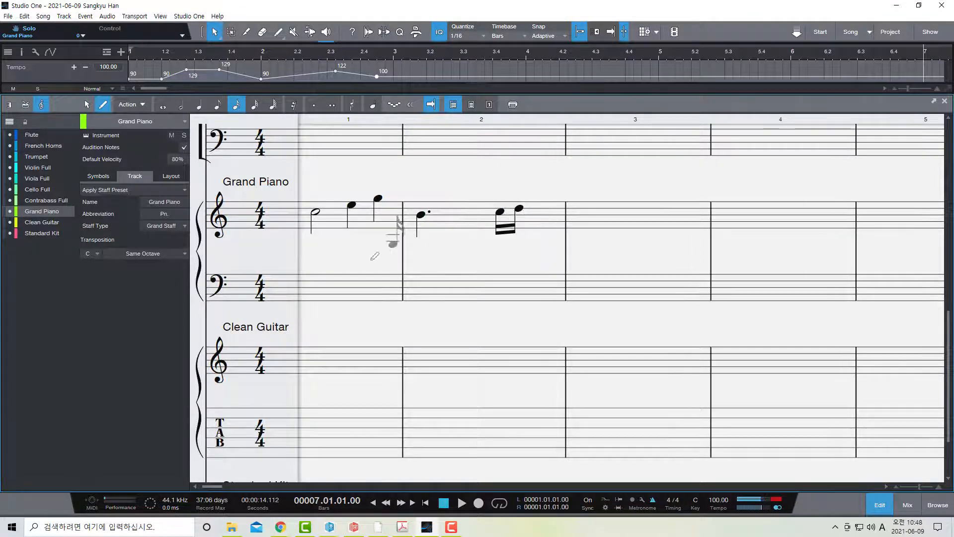
Complete bar 2 of the Grand Piano treble staff with a quarter note C5 and a quarter rest.
click(200, 106)
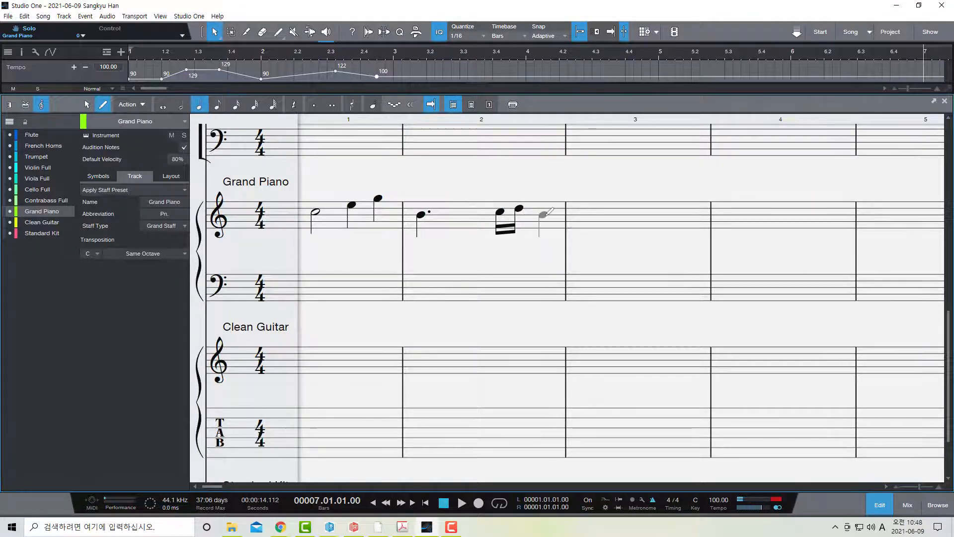
click(538, 212)
click(294, 104)
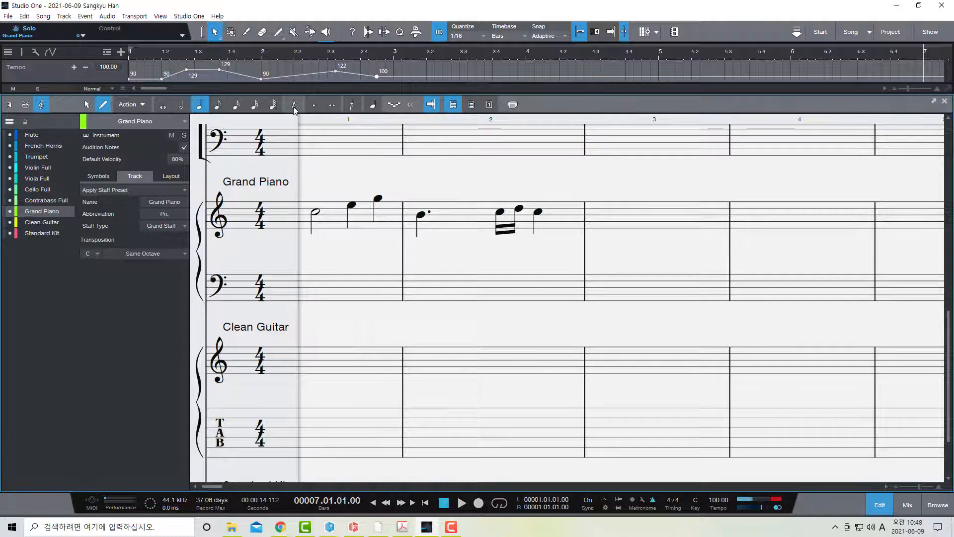
click(559, 227)
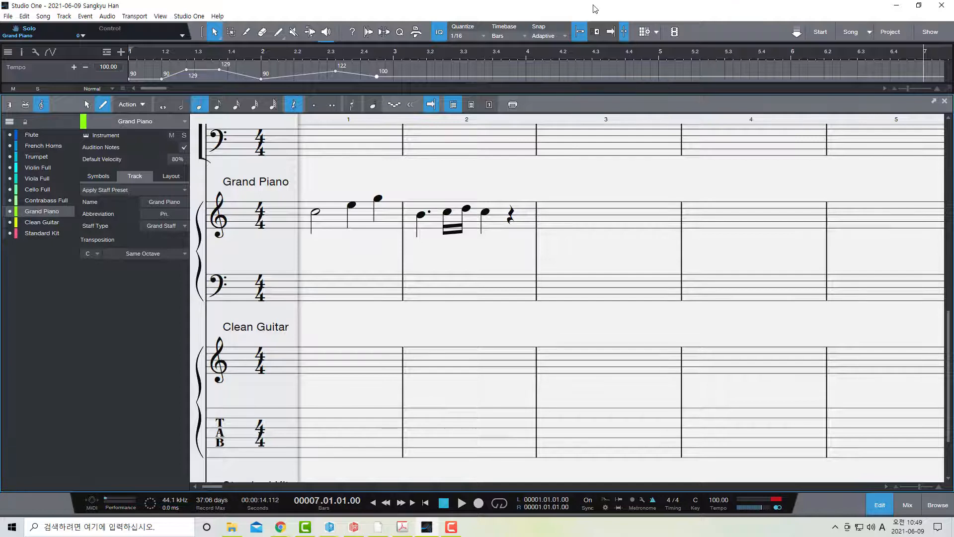
Try switching between the arrow and note-entry tools and through the note values from whole note to sixty-fourth.
key(2)
key(3)
key(1)
key(4)
key(5)
key(6)
key(7)
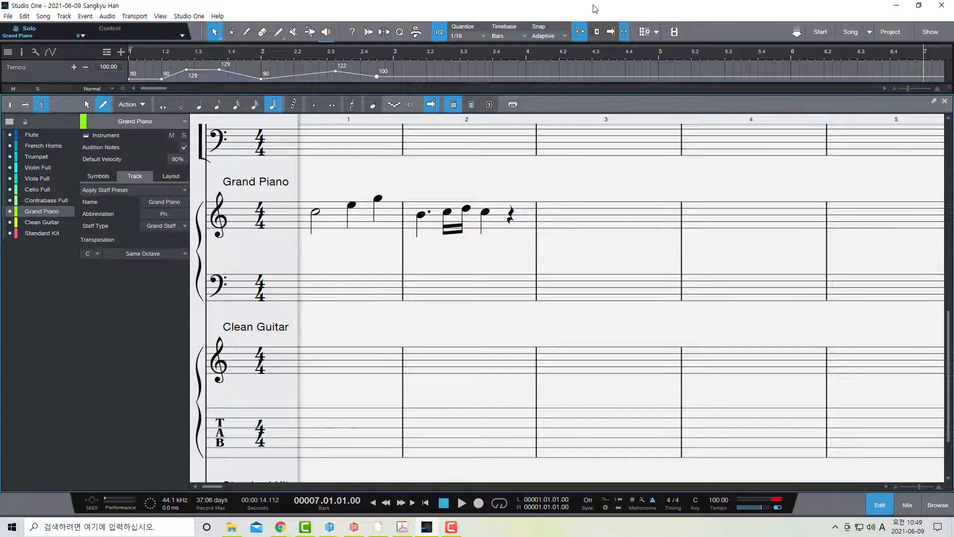
Try the whole note with the rest option and the quarter note with single and double dots.
click(165, 103)
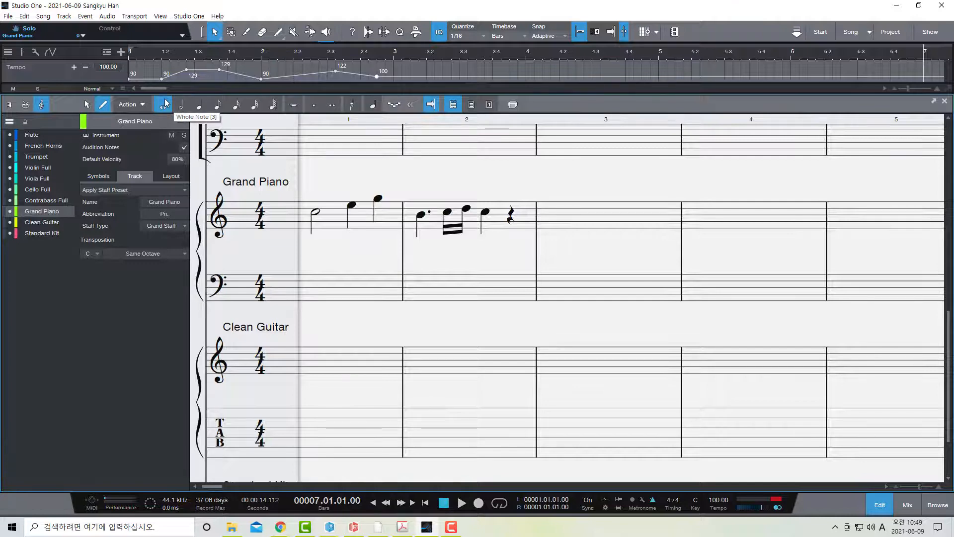
key(r)
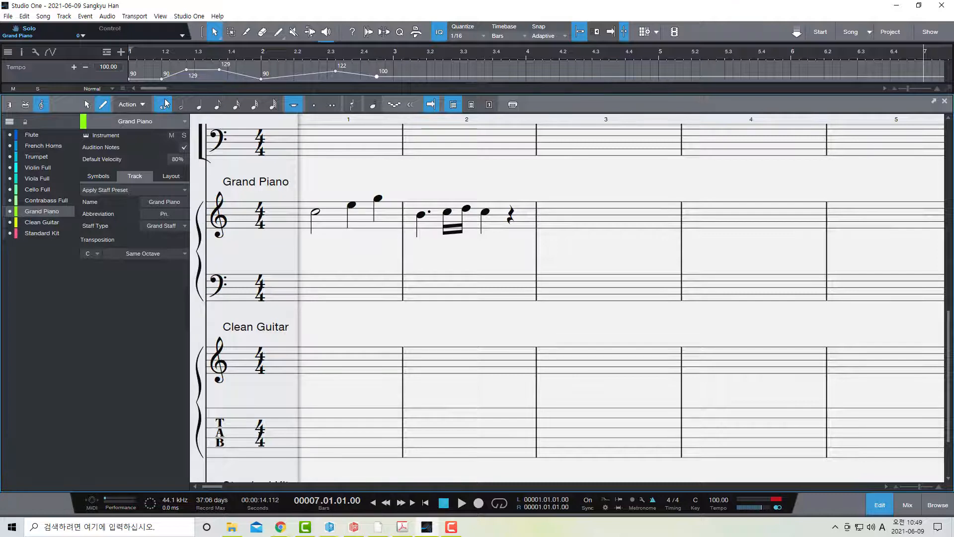
key(5)
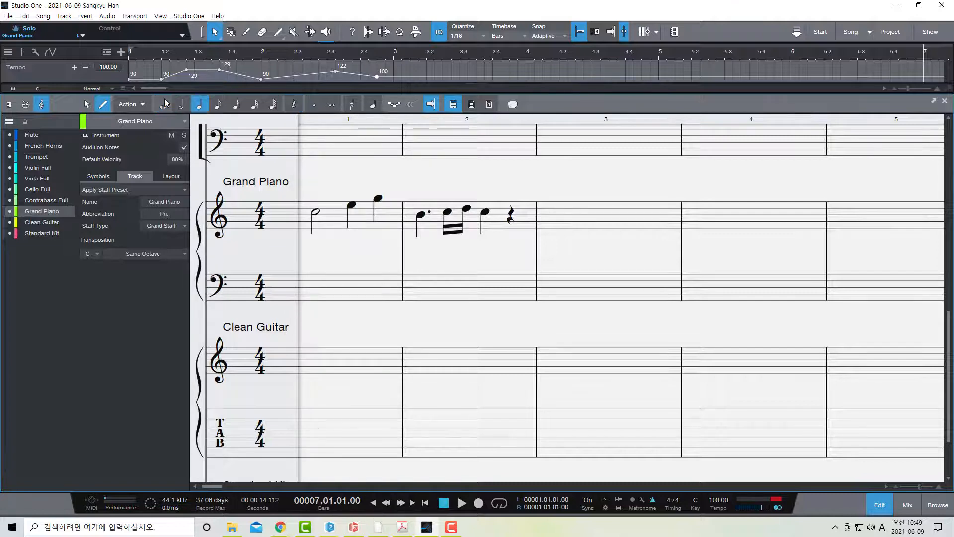
key(period)
key(period)
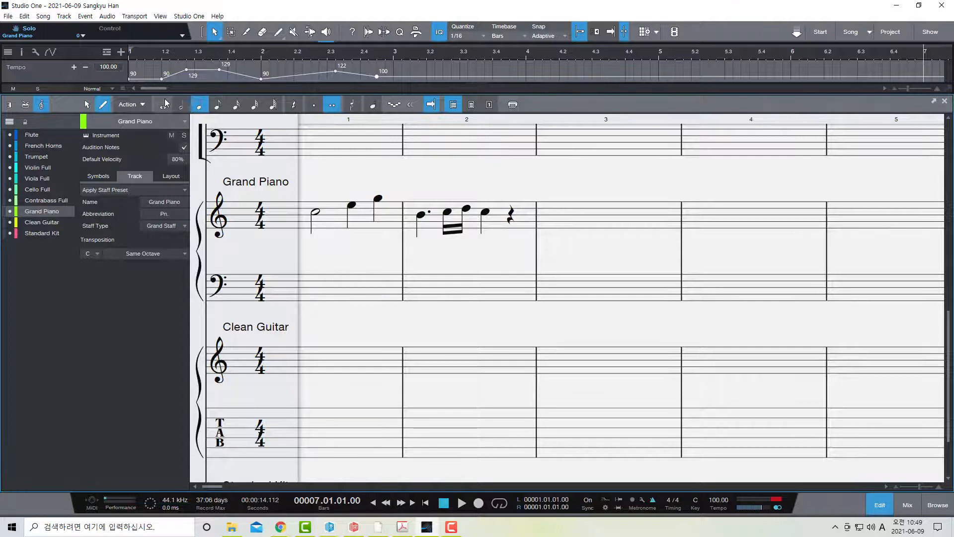
Enter a whole note B4 in bar 3 and half notes C5 and D5 in bar 4 of the Grand Piano treble staff.
key(1)
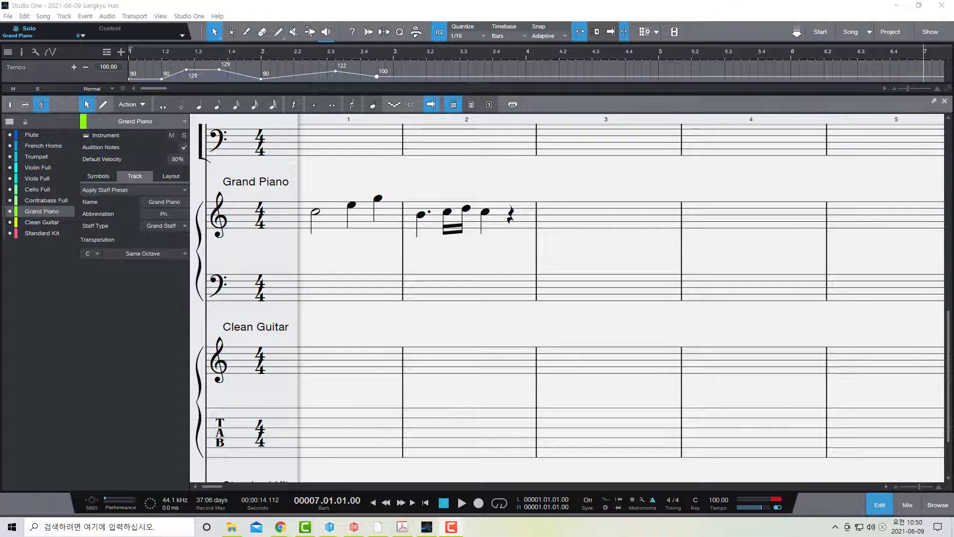
click(543, 227)
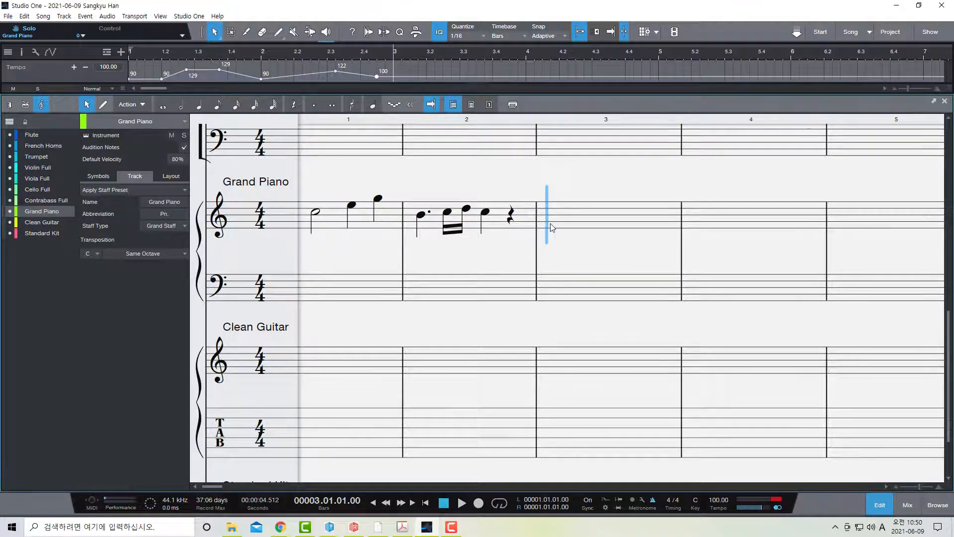
key(w)
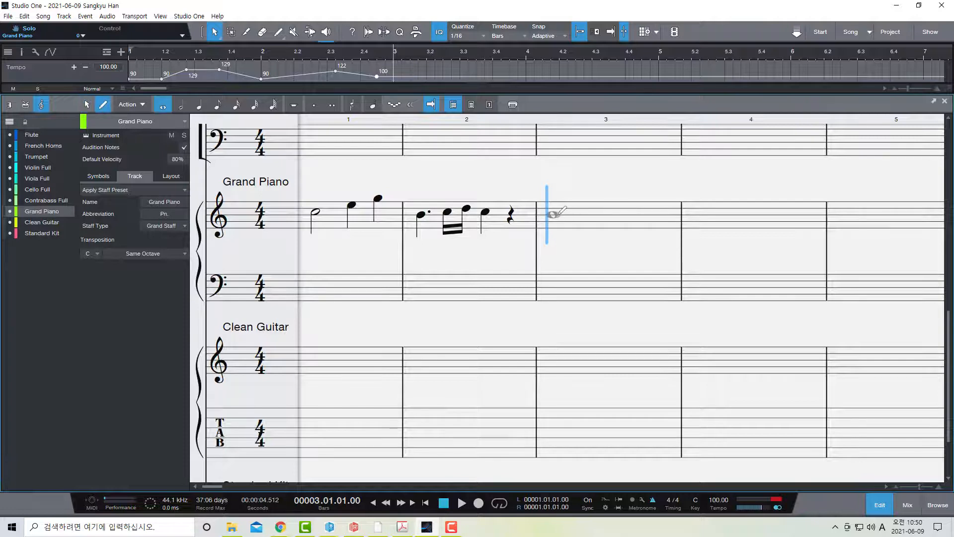
click(557, 214)
key(h)
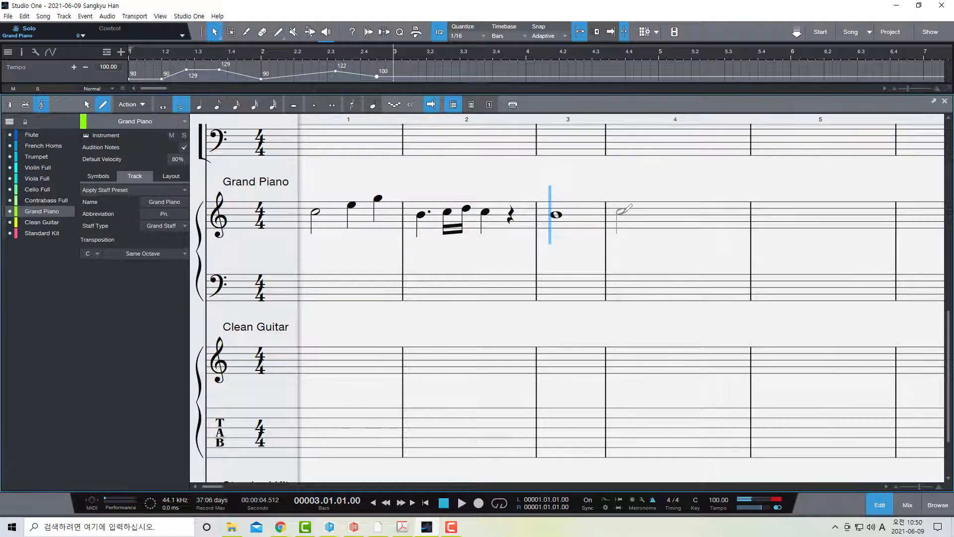
click(623, 212)
click(677, 208)
Fill bar 5 of the Grand Piano treble staff with quarter notes E5, F5, G5 and F5.
key(q)
click(712, 204)
click(739, 202)
click(766, 199)
click(792, 200)
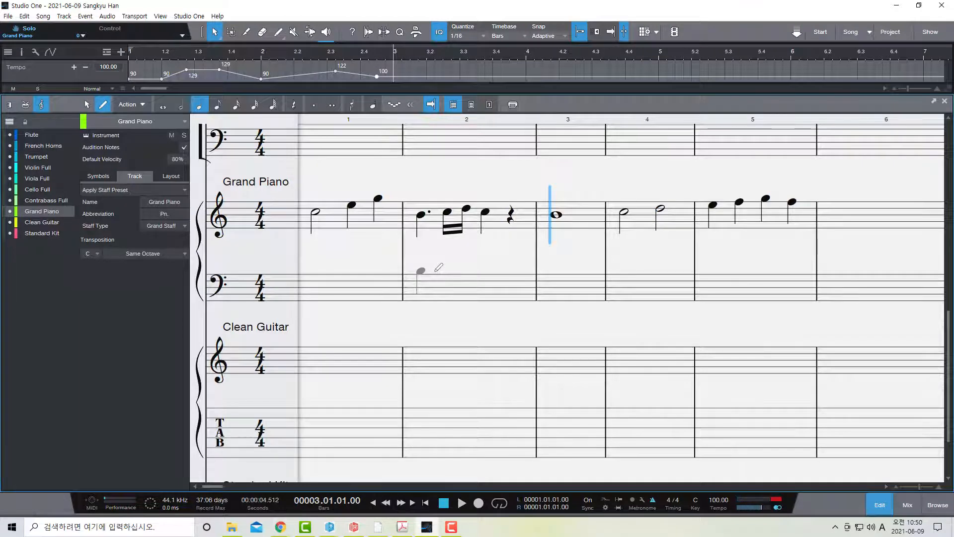
Open the Qwerty Keyboard external device and place it clear of the Grand Piano treble staff.
key(F10)
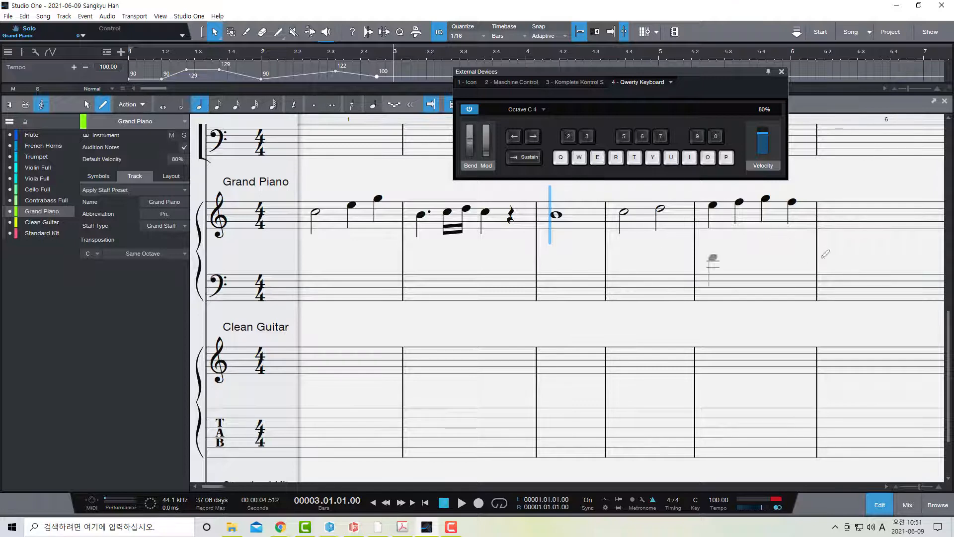
drag(704, 71, 644, 283)
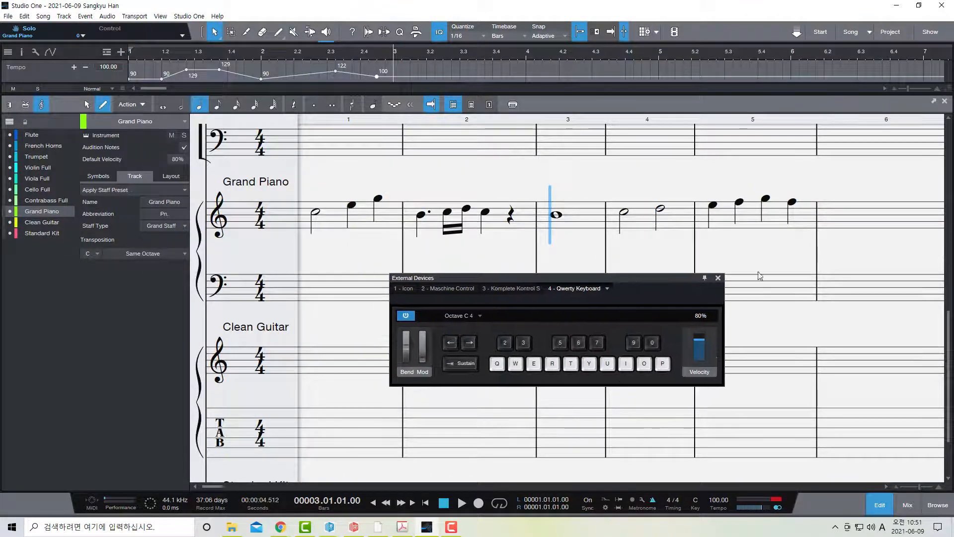
Enable step recording for the Grand Piano from the start of bar 6 with a quarter-note value.
click(395, 106)
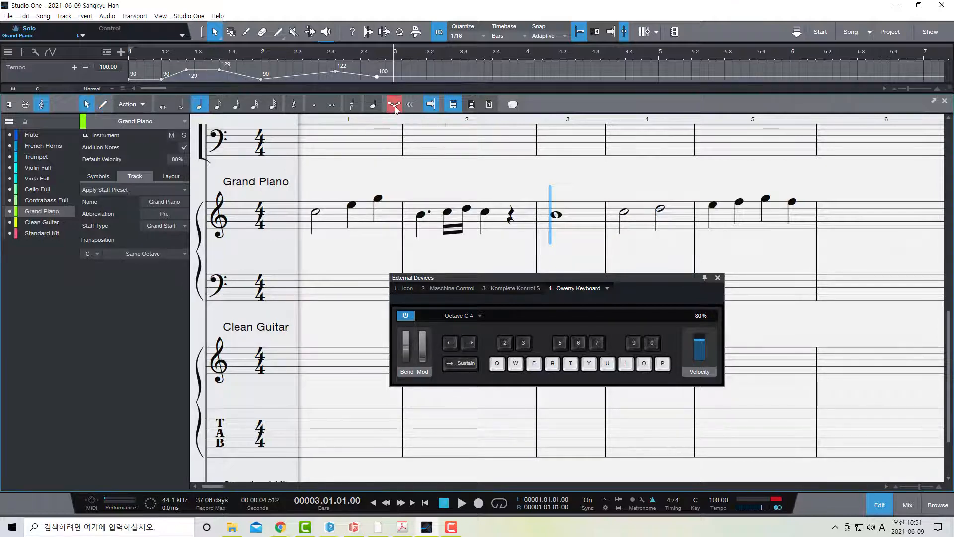
click(823, 227)
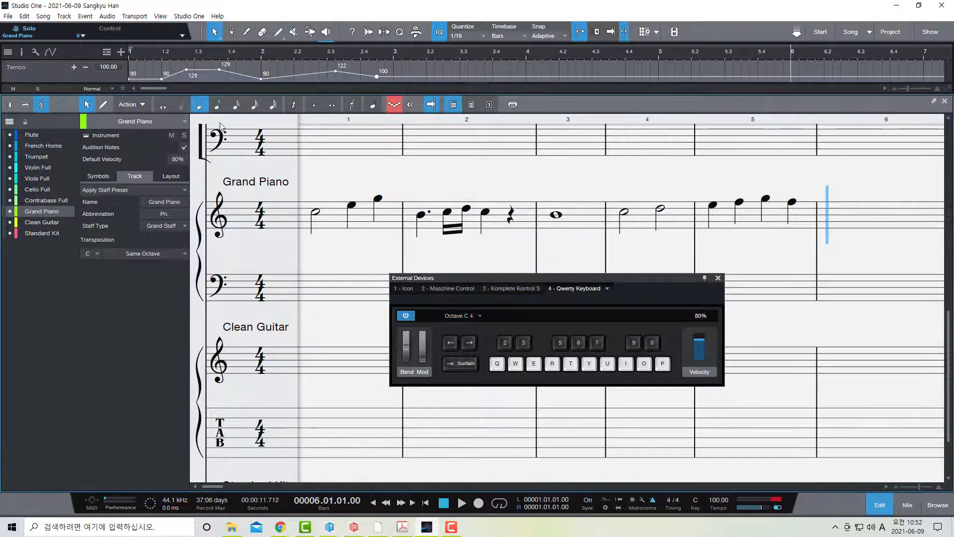
click(219, 106)
click(237, 106)
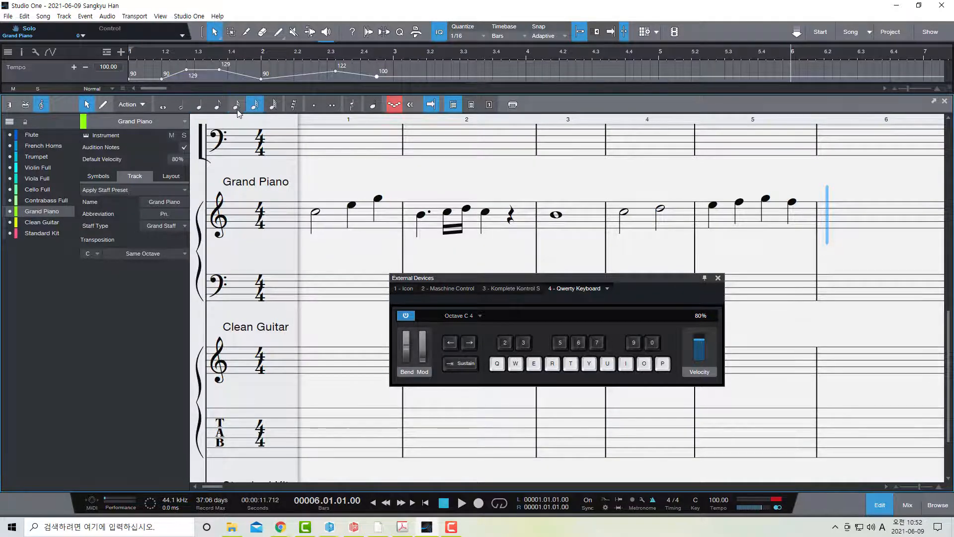
click(218, 107)
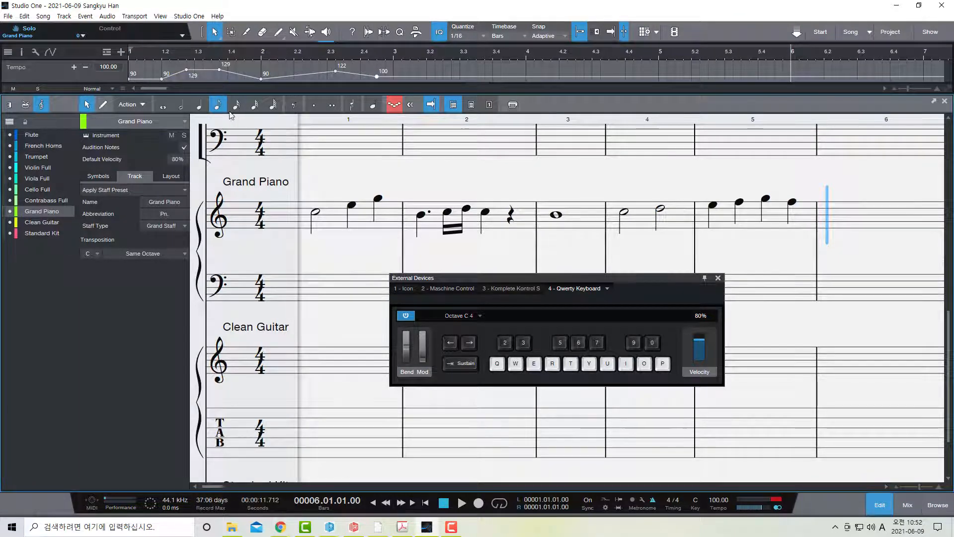
click(200, 106)
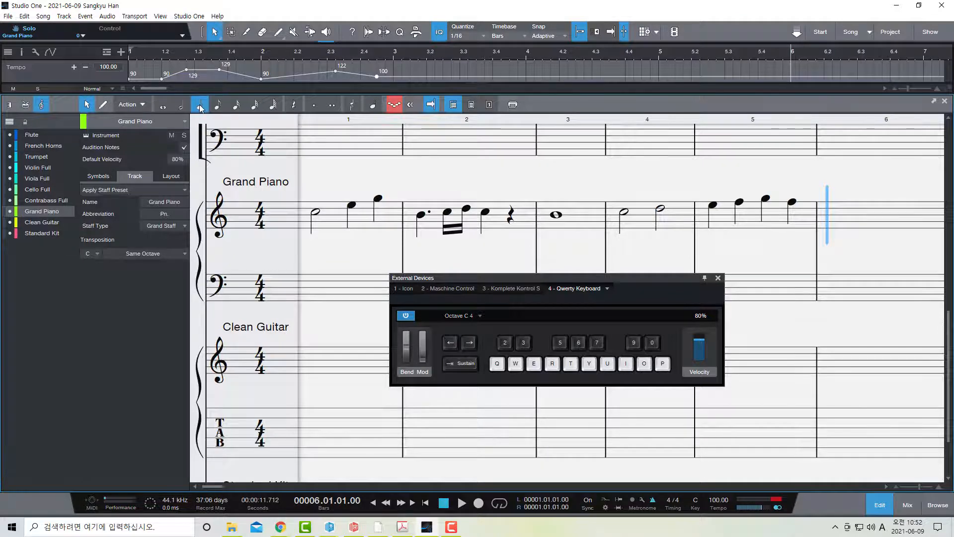
Step-record four quarter notes in bar 6 and quarter notes F5, G5, F5 and E5 in bar 7 of the Grand Piano.
key(i)
key(q)
key(w)
key(e)
key(r)
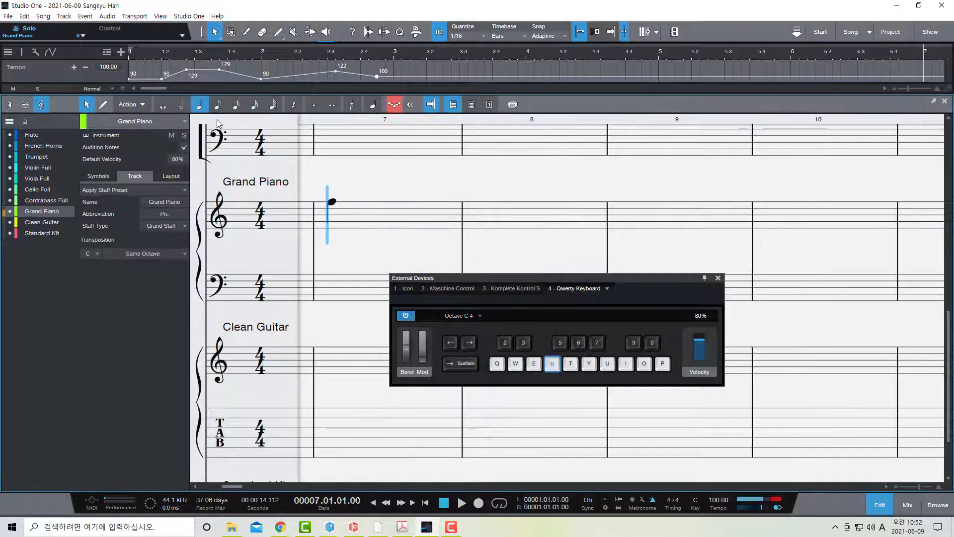
key(t)
key(r)
key(e)
Fill bar 8 of the Grand Piano with step-recorded eighth notes E5, F5, G5, F5, E5, D5, C5 and D5.
click(218, 106)
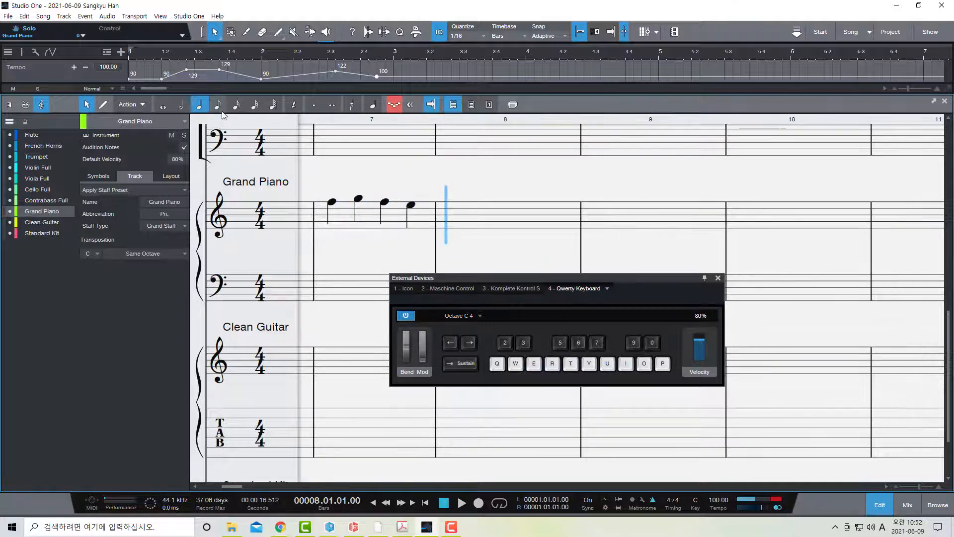
key(e)
key(r)
key(t)
key(r)
key(e)
key(w)
key(q)
key(w)
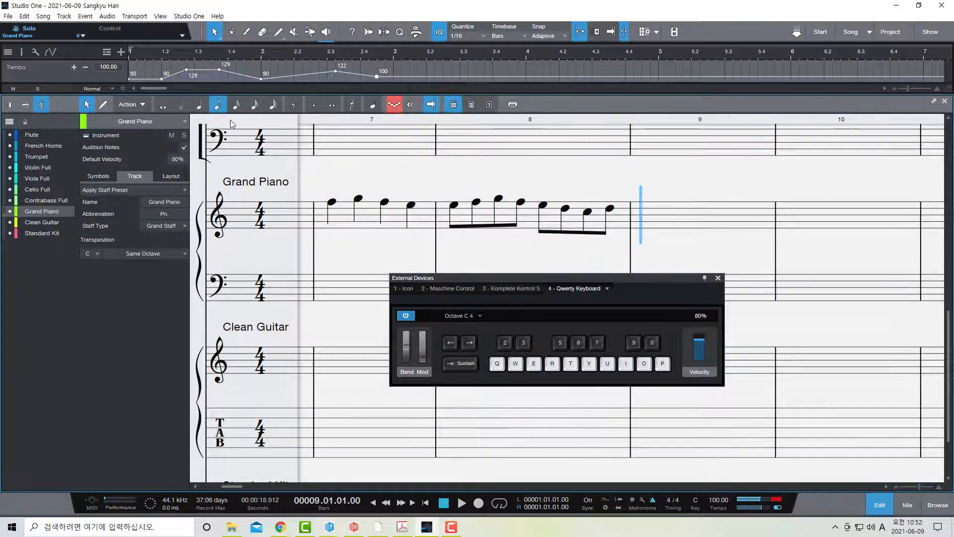
Switch the note value back to a quarter and step-record F5, E5, E5 and E5 in bar 9.
click(199, 106)
key(r)
key(e)
key(e)
key(e)
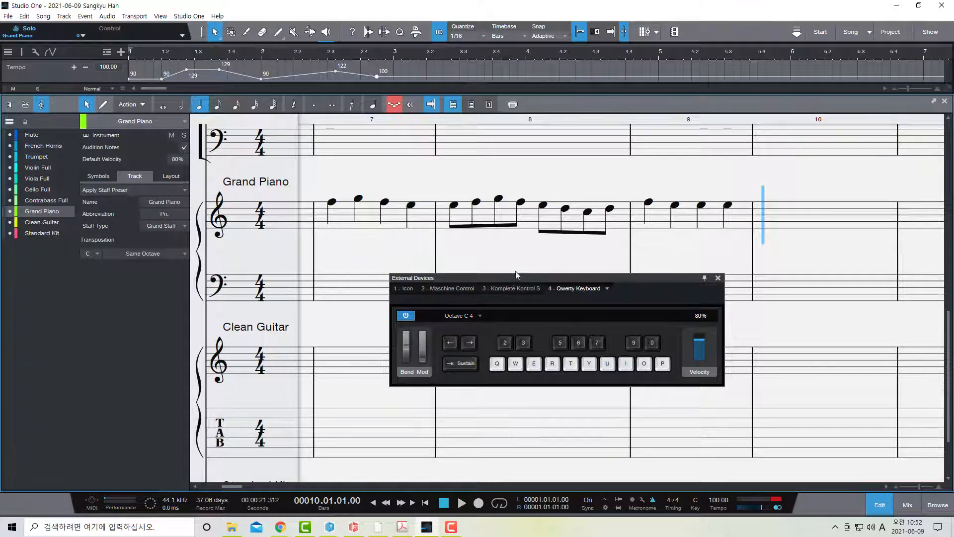
Raise the Qwerty Keyboard octave to C 5 and step-record high quarter notes starting C7, B6, A6 from bar 10 into bar 11.
click(469, 348)
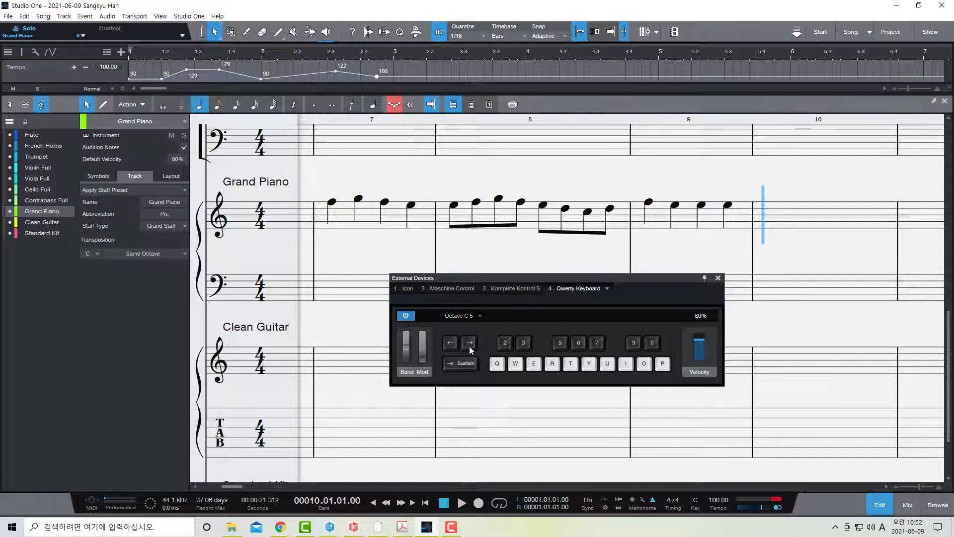
key(i)
key(u)
key(y)
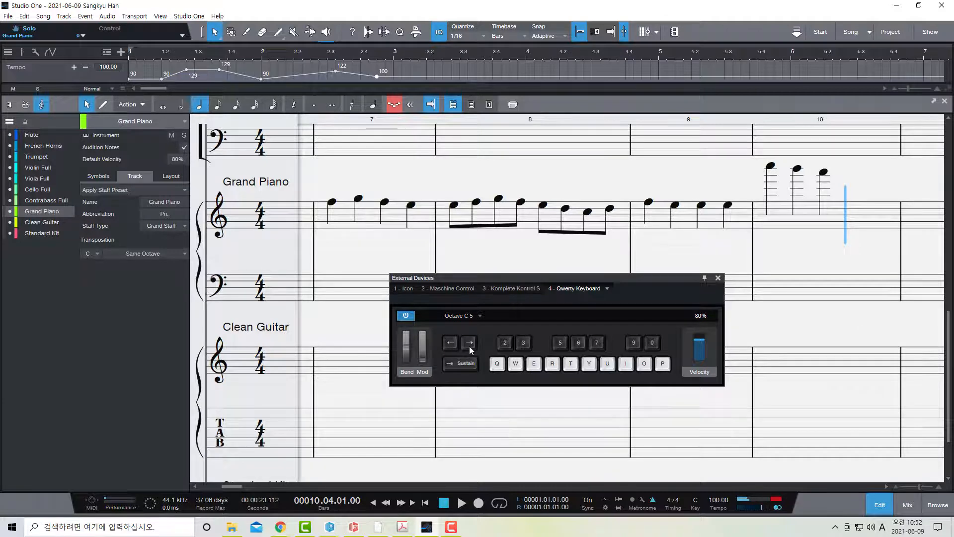
key(y)
key(t)
key(u)
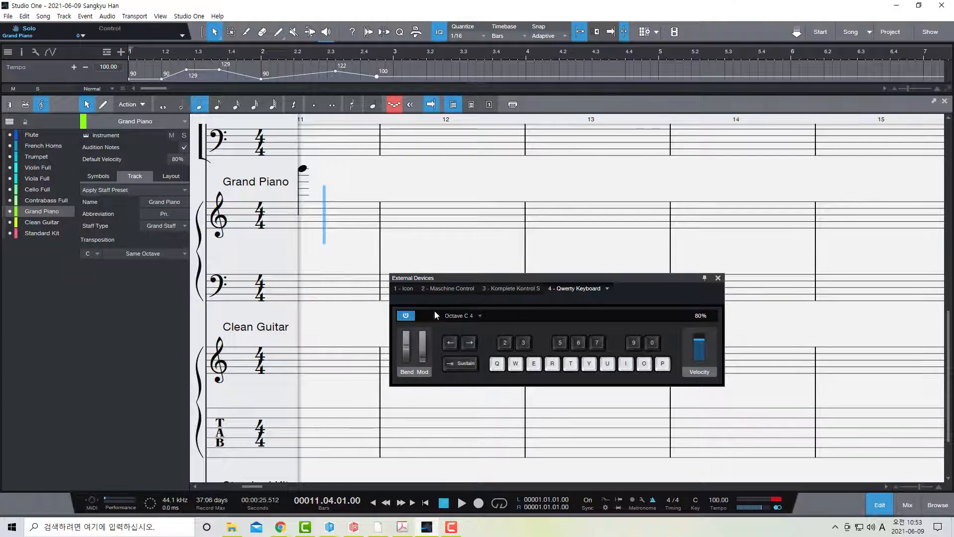
With the keyboard octave at C 4, finish bar 11 with a quarter note C6 and fill bar 12 with four quarter rests.
key(i)
click(294, 106)
click(295, 106)
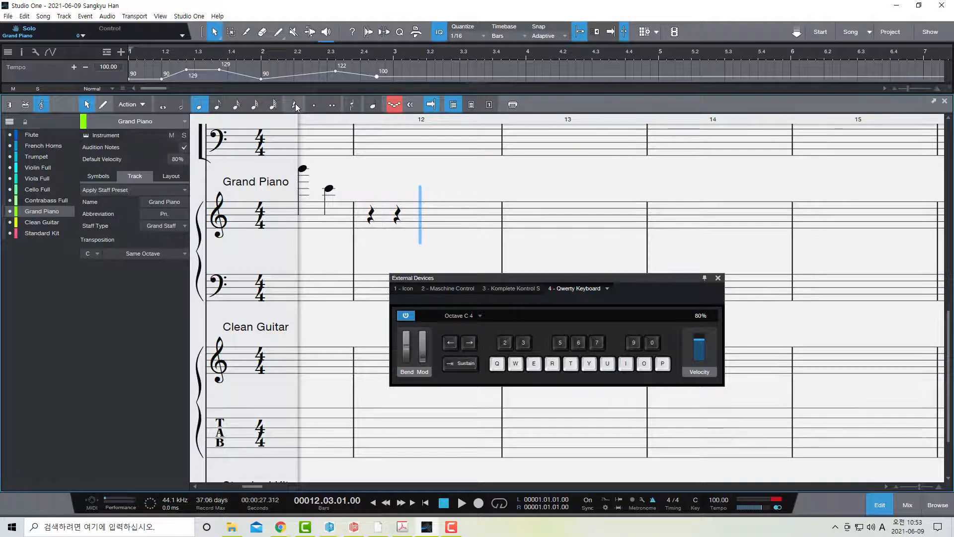
click(295, 105)
click(295, 105)
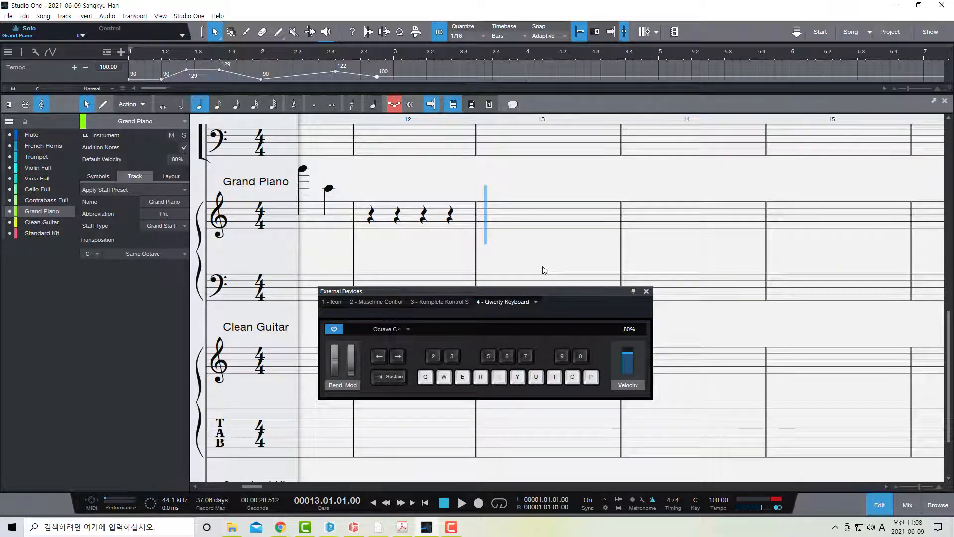
Step-record quarter notes C5, D♭5, D5 and E♭5 in bar 13 and E5 in bar 14, and close the Qwerty Keyboard window.
key(q)
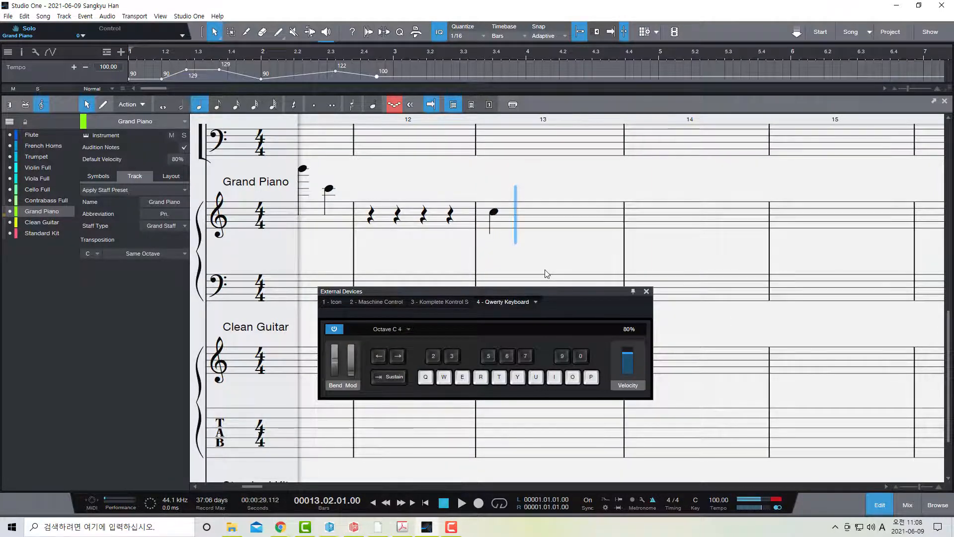
key(2)
key(w)
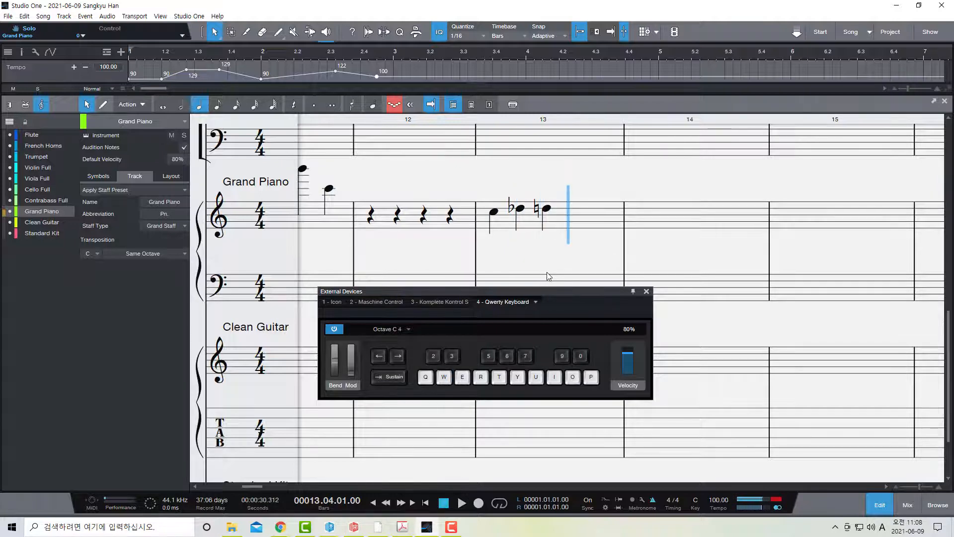
key(3)
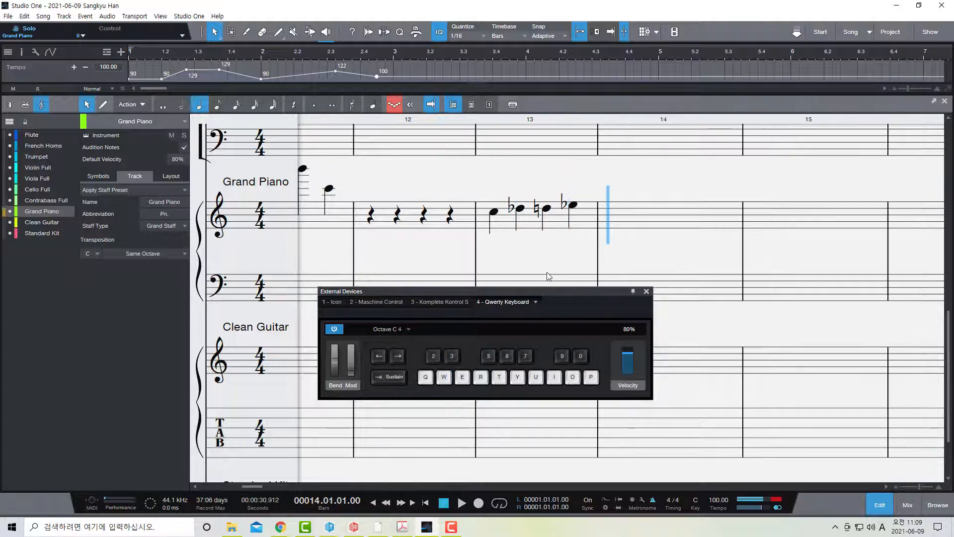
key(e)
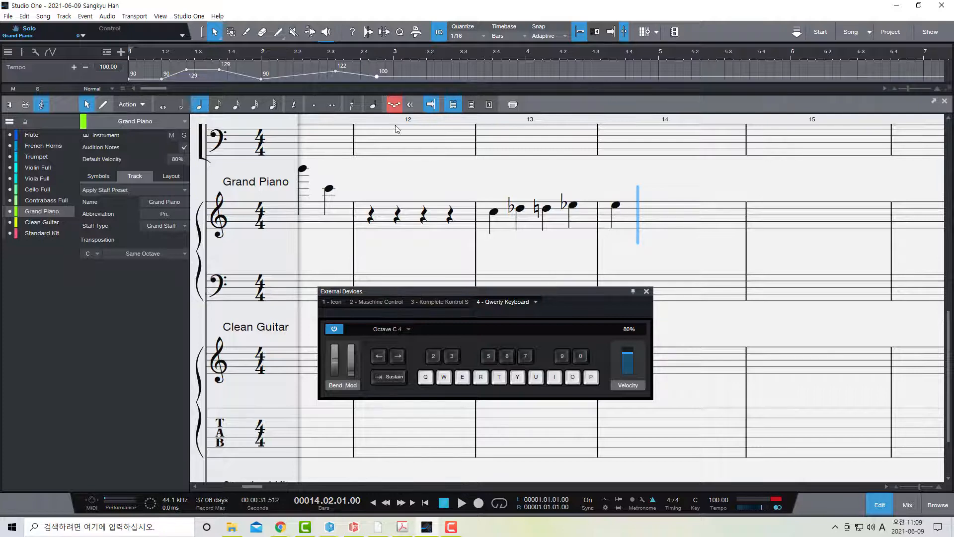
click(646, 292)
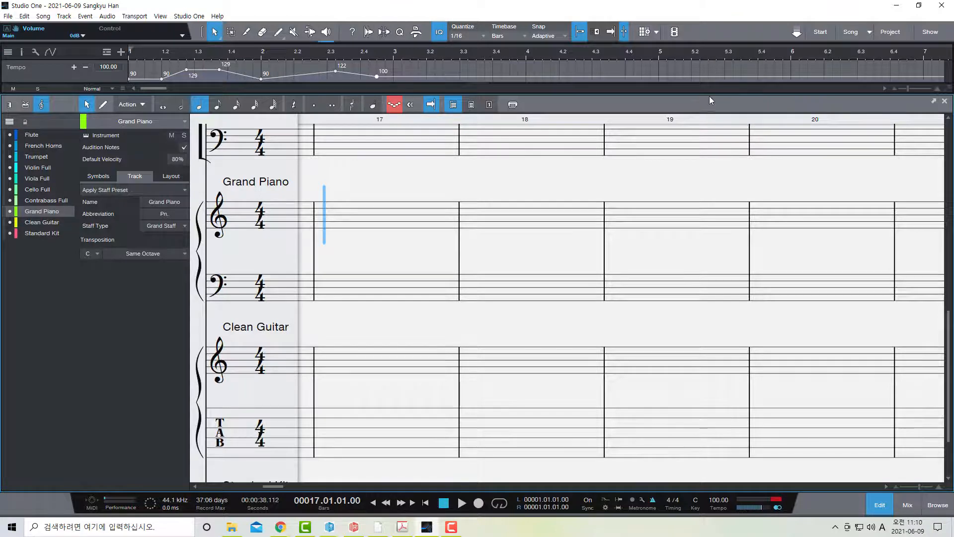
Enlarge the arrangement area above the score and heighten the Grand Piano track until its input settings show.
drag(709, 93, 724, 342)
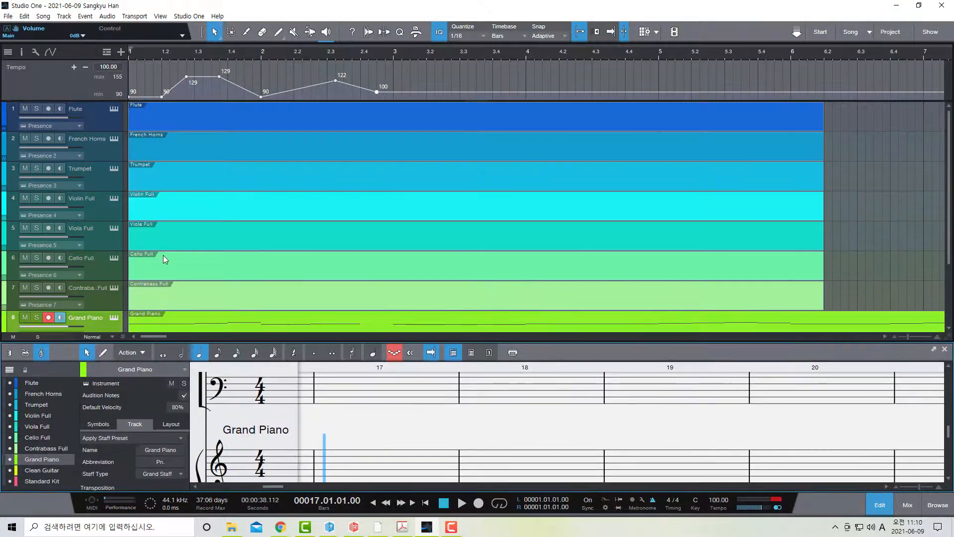
scroll(115, 314, down, 2)
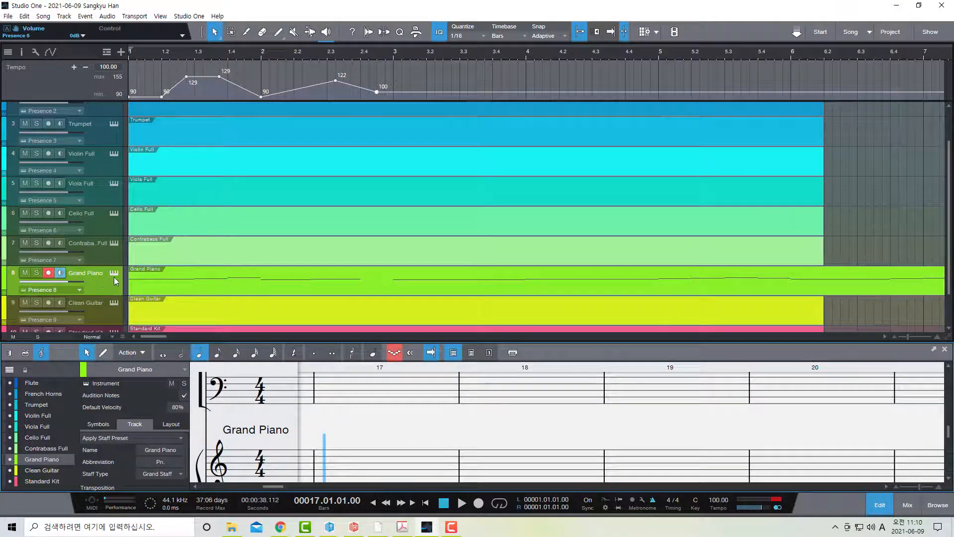
scroll(112, 245, down, 1)
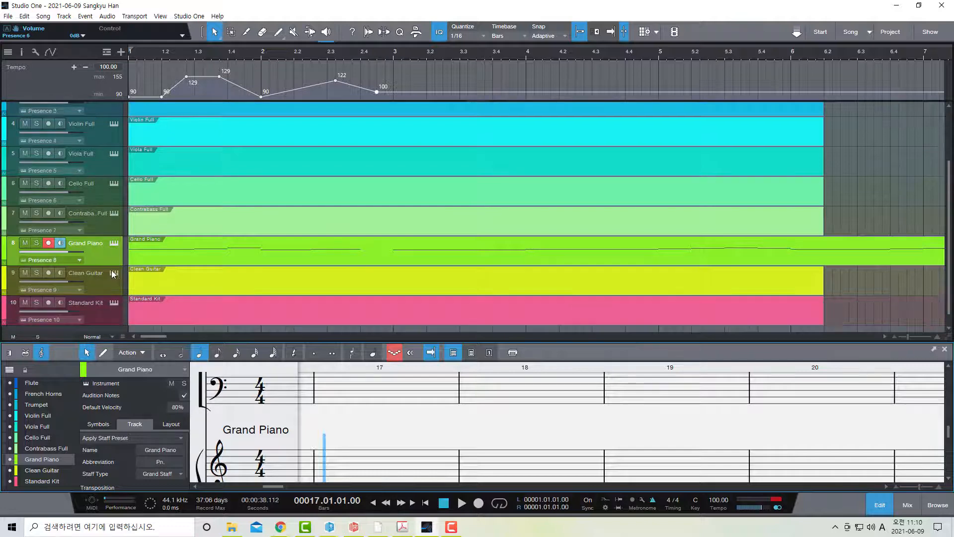
drag(105, 265, 99, 312)
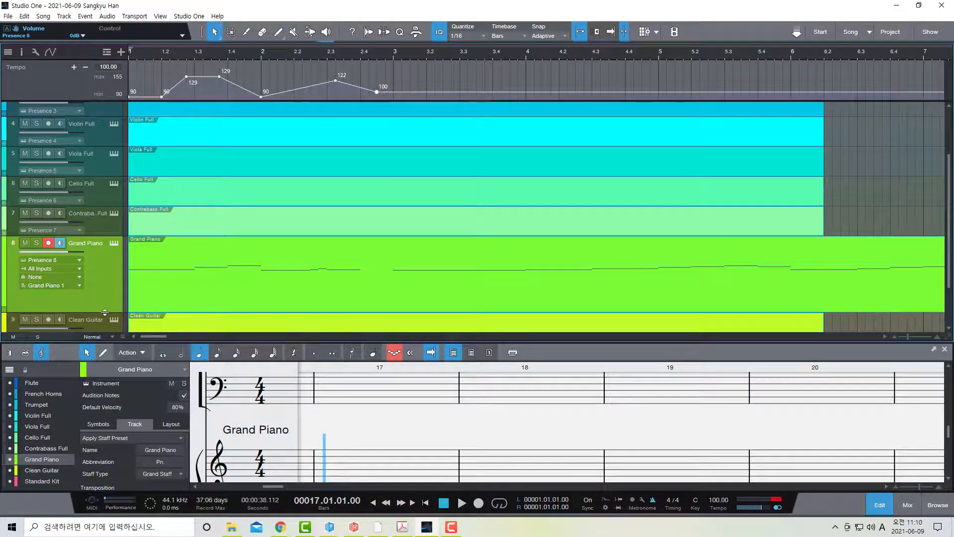
Open the external device configuration from the Grand Piano track's input choices and try adding a New Keyboard receiving from iCON iKey Board 6V2.11.
click(80, 269)
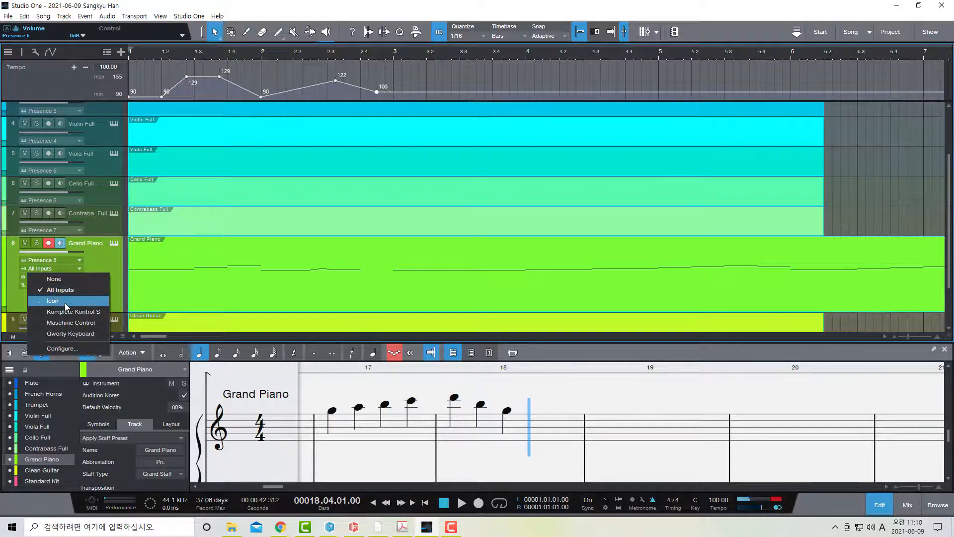
click(76, 351)
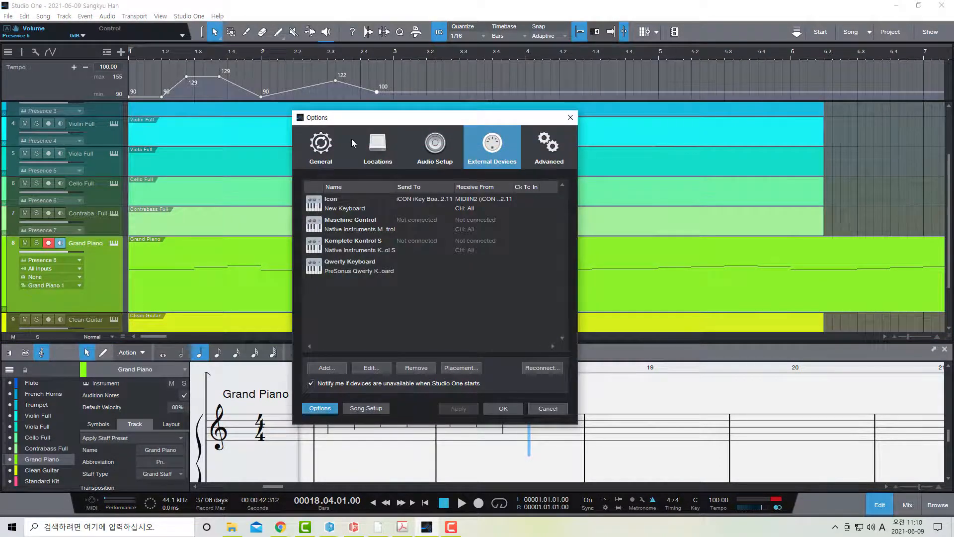
drag(414, 118, 457, 141)
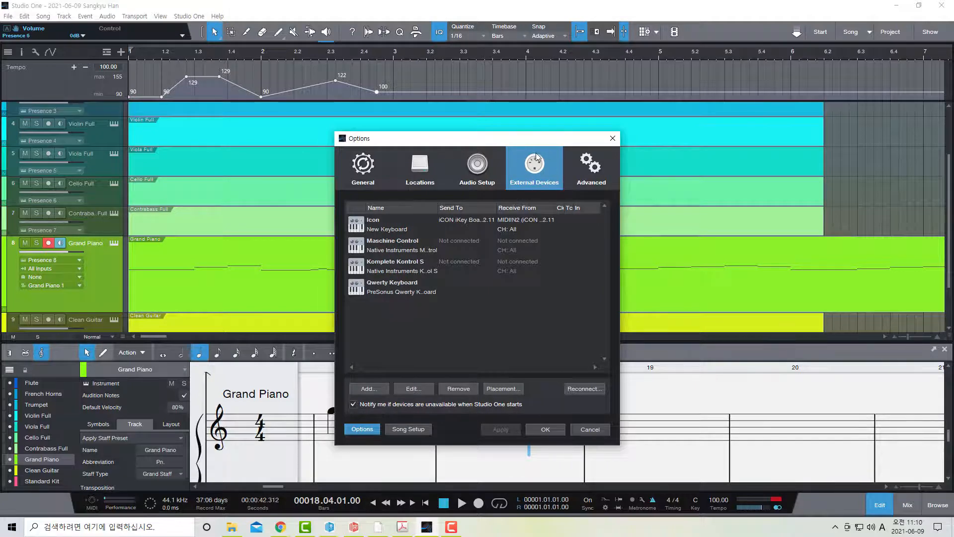
click(377, 391)
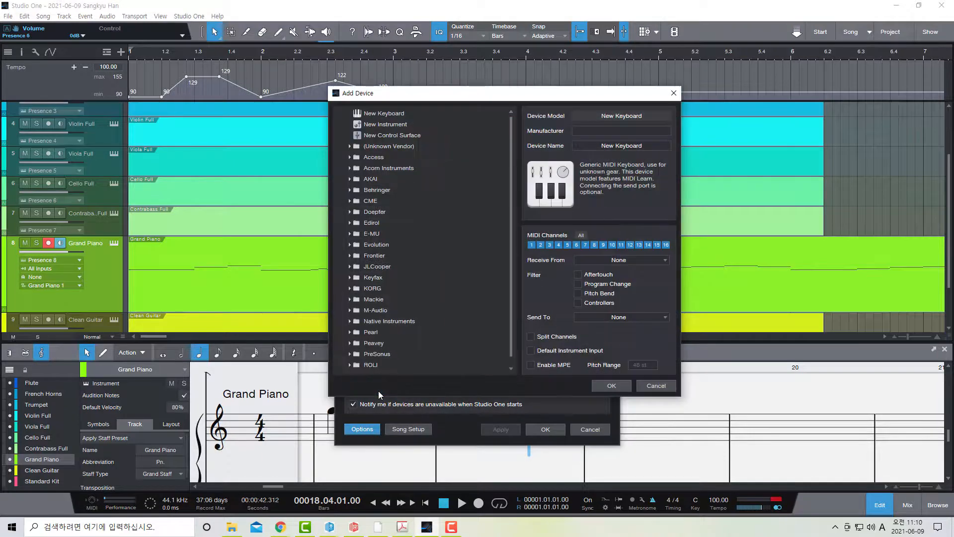
click(397, 114)
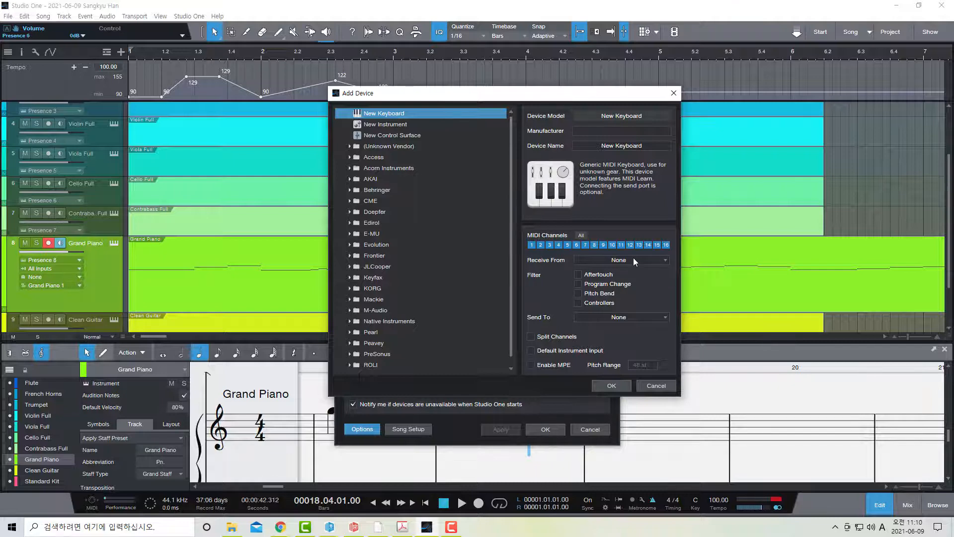
click(666, 259)
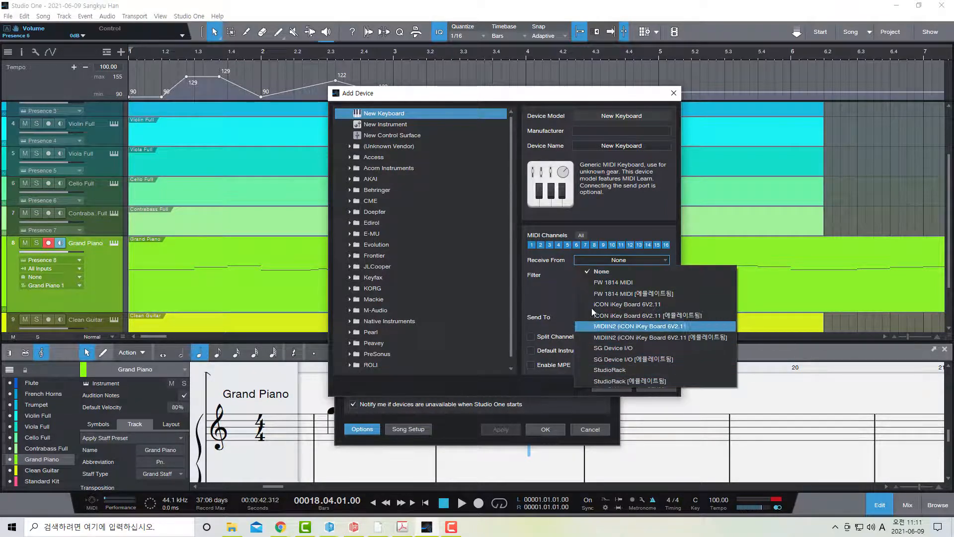
click(661, 304)
click(652, 385)
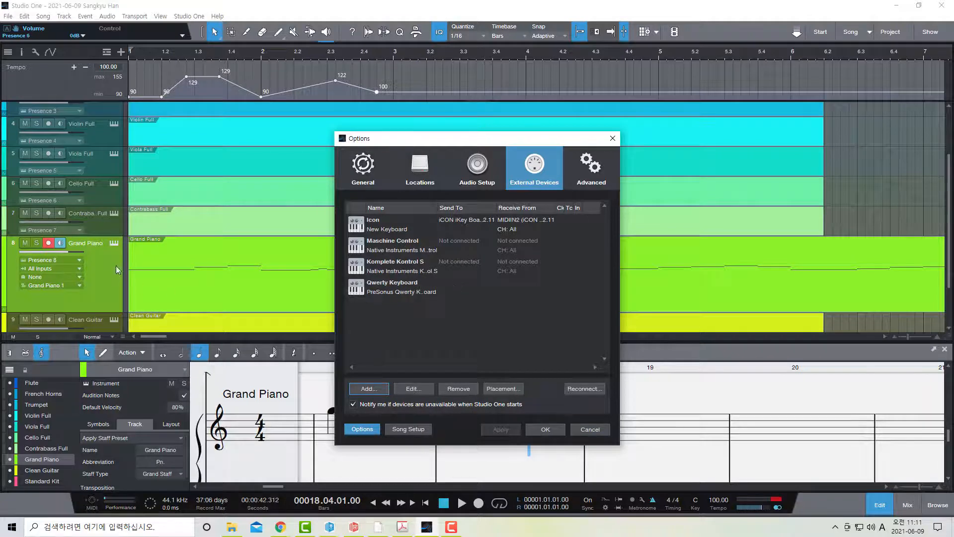
key(Escape)
Keep the Grand Piano input on All Inputs and step-record eighth notes from beat 4 of bar 18 into bar 19.
click(82, 268)
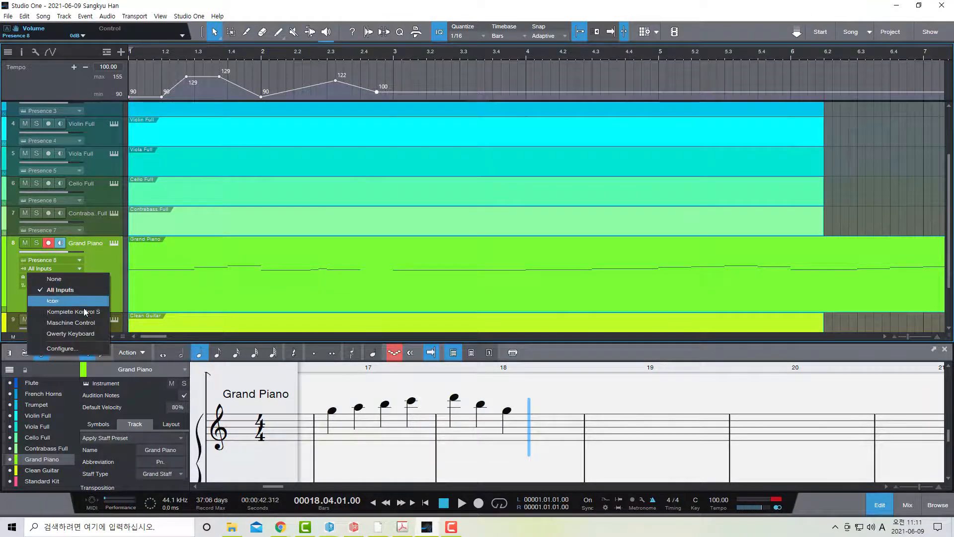
click(106, 254)
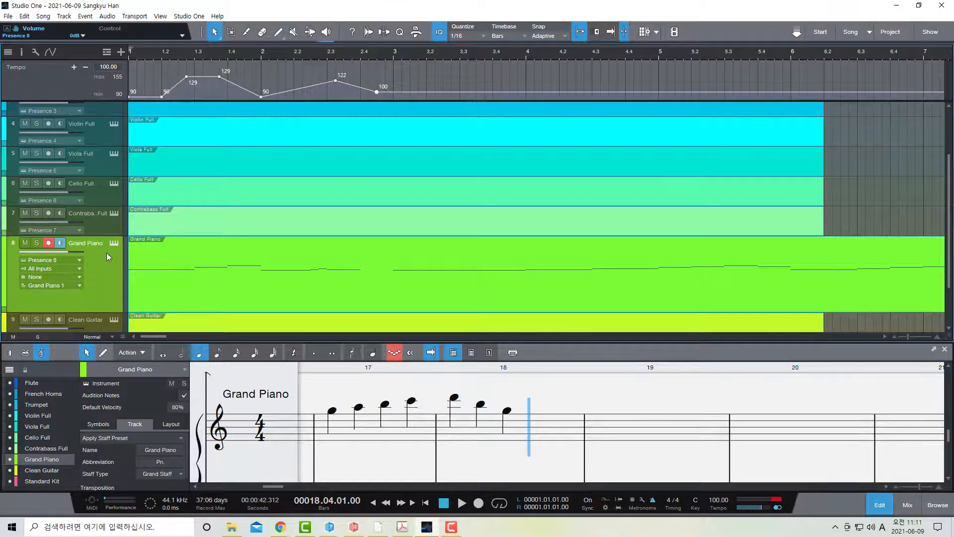
click(217, 353)
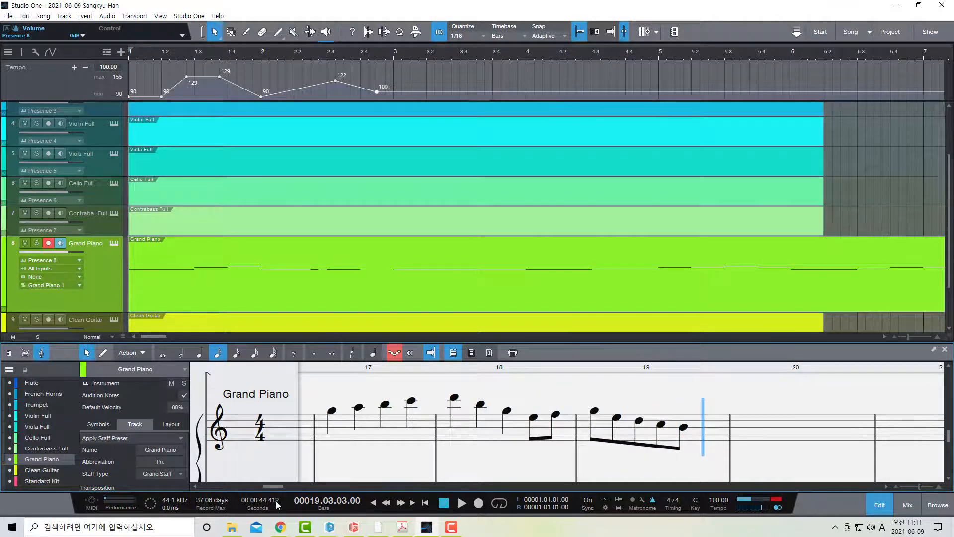
Review the registered external devices in the program options and close the options.
click(189, 16)
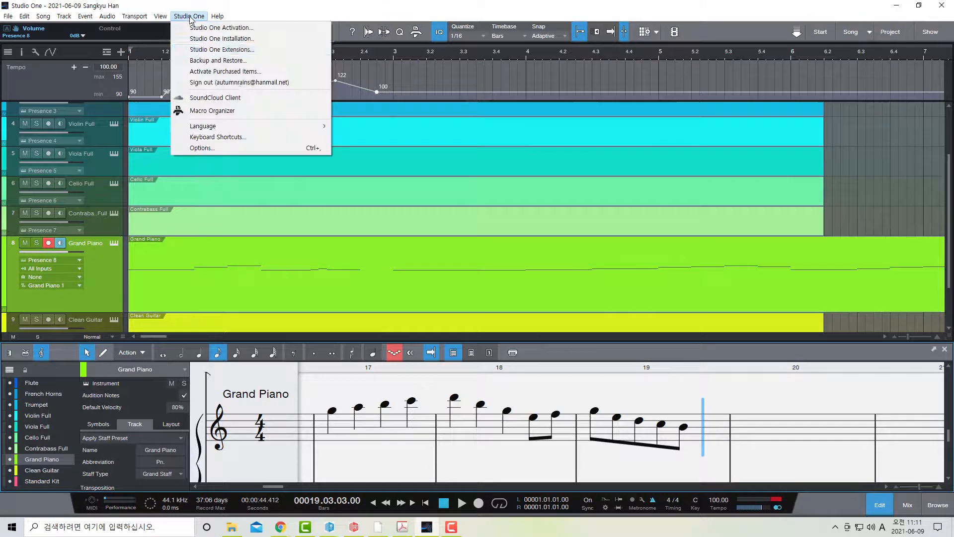
click(247, 149)
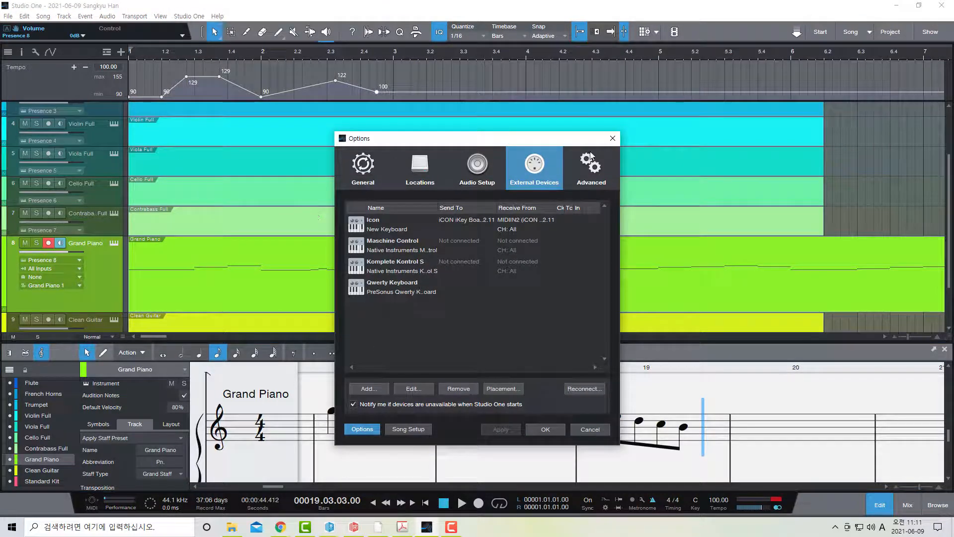
click(612, 139)
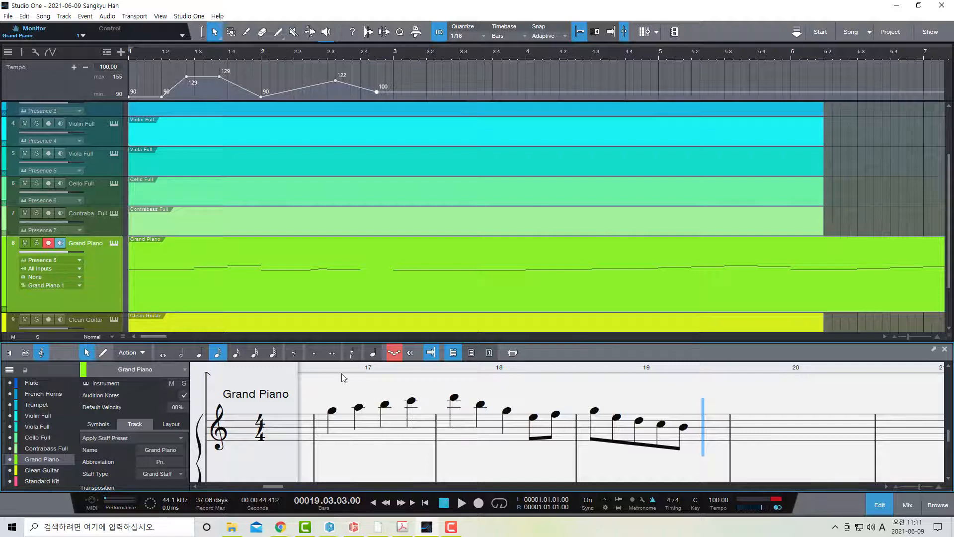
click(255, 352)
click(733, 430)
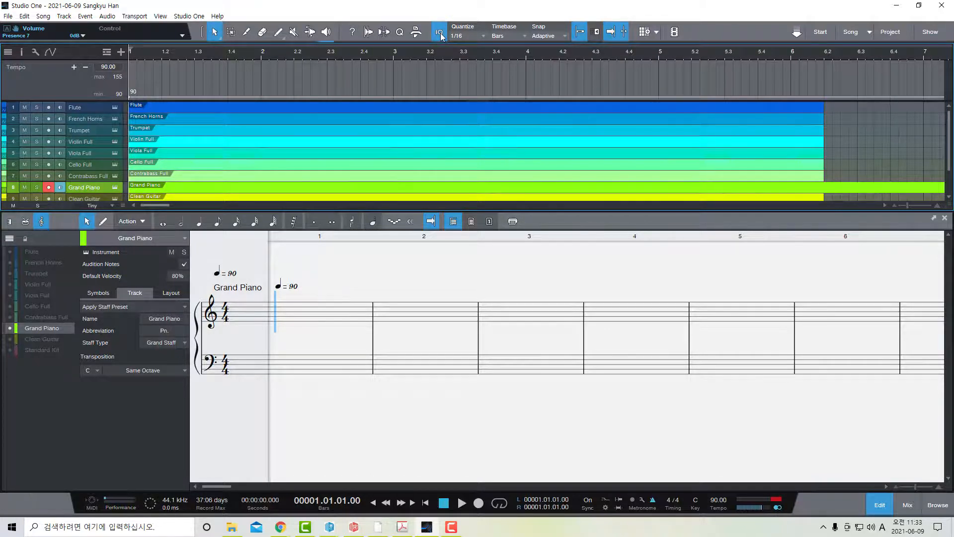
Set the quantize value to 1/16 for recording the Grand Piano.
click(465, 34)
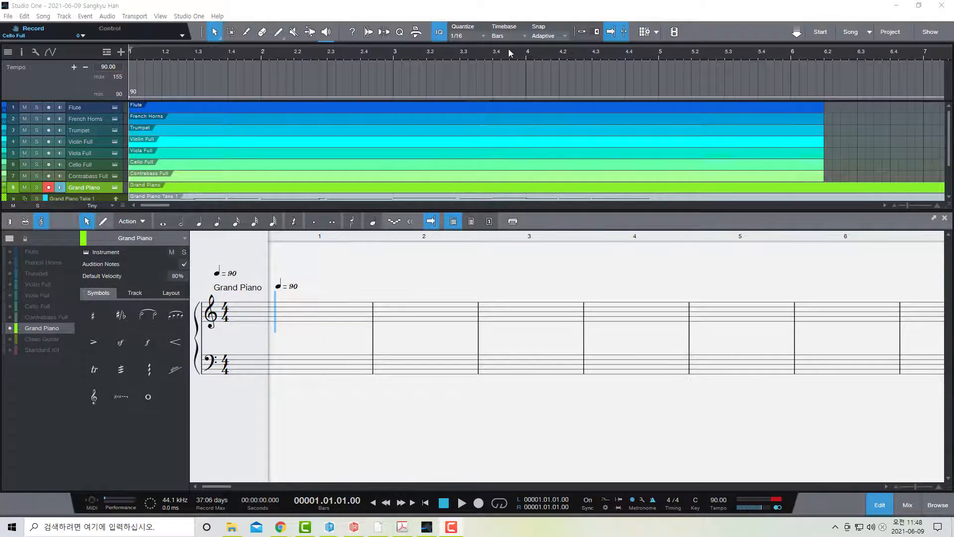
click(484, 36)
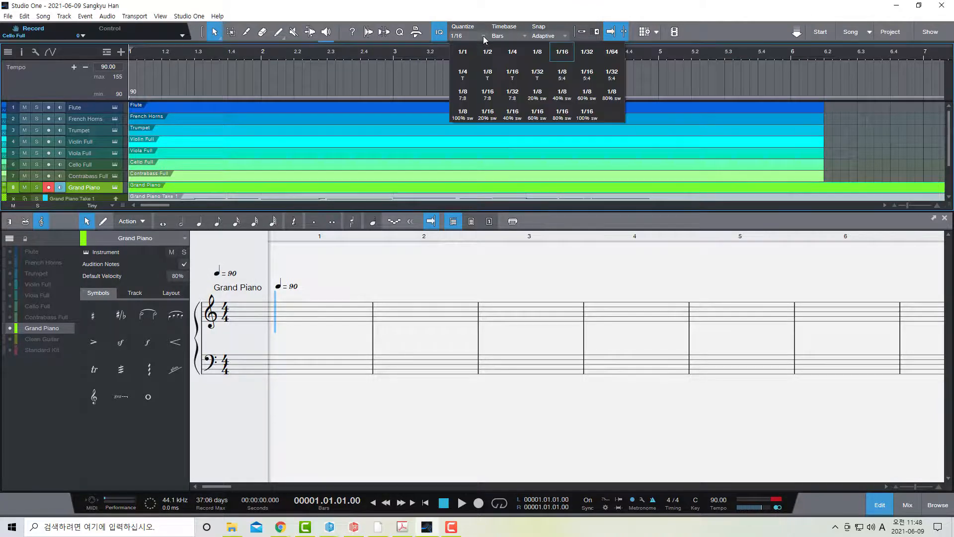
click(563, 52)
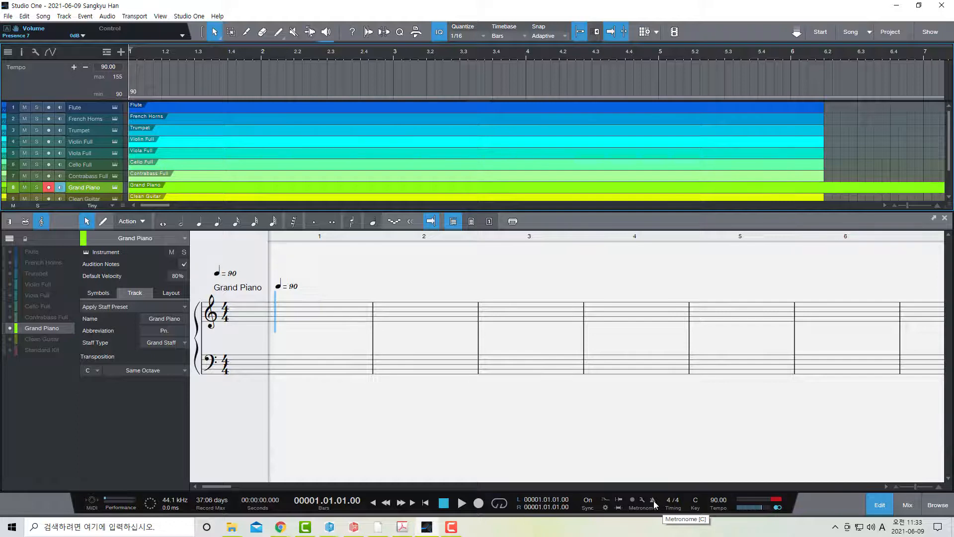
Turn on the metronome and run a short trial recording on the Grand Piano track from bar 1, then stop it.
click(653, 500)
click(478, 504)
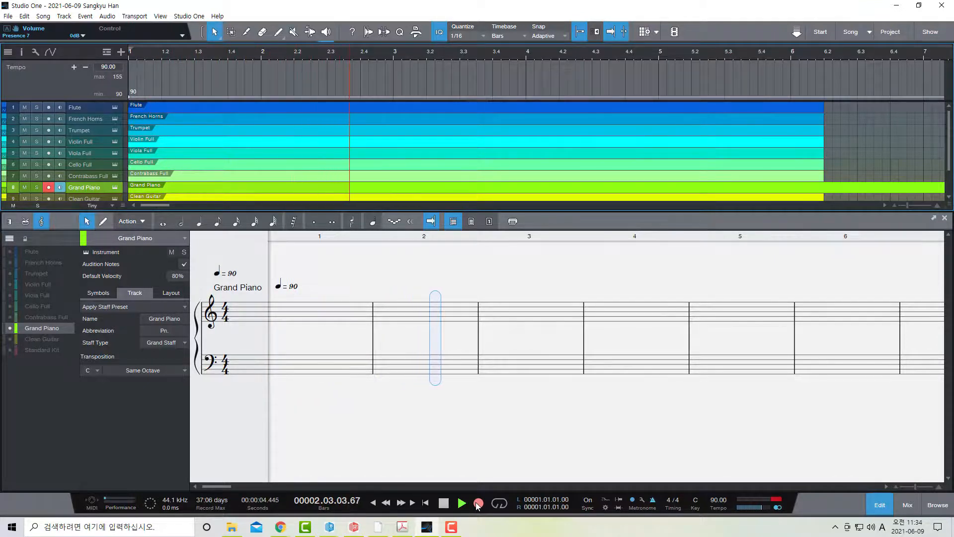
click(439, 504)
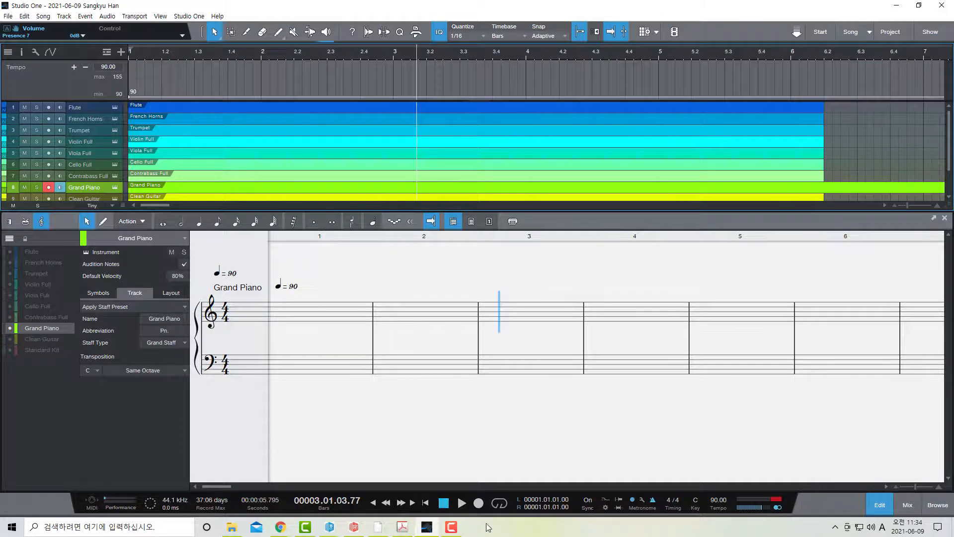
Open the audio setup in the program options and try Windows Audio as the audio device.
mouse_move(452, 526)
click(189, 17)
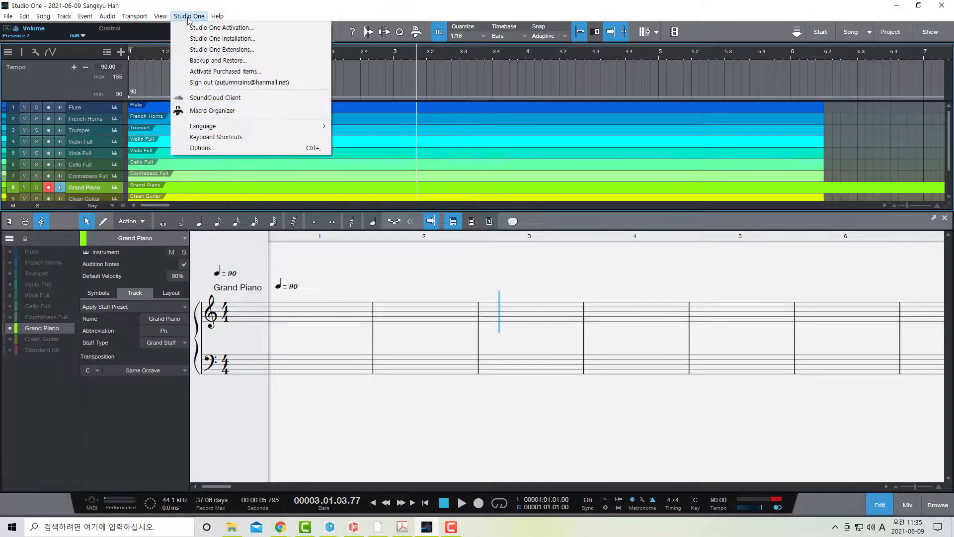
click(222, 146)
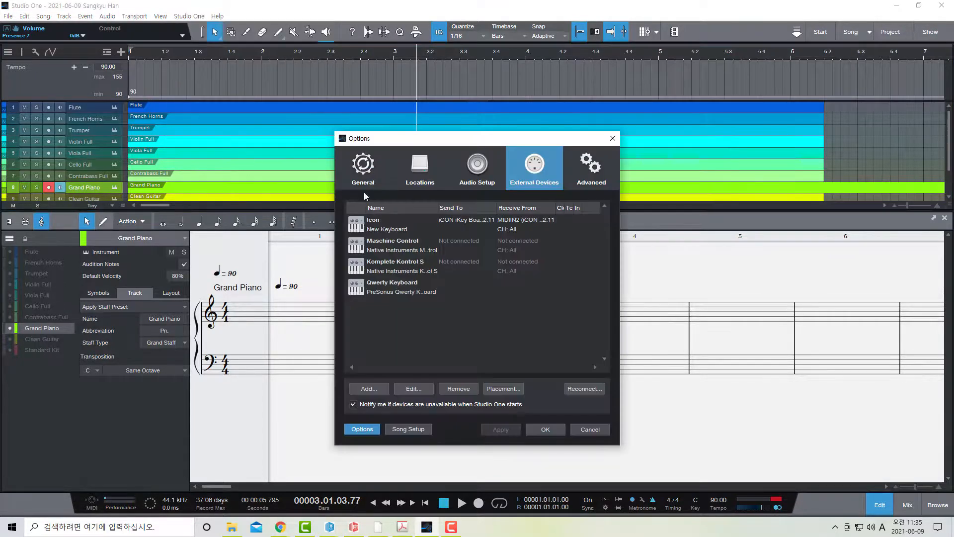
drag(471, 140, 518, 149)
click(524, 184)
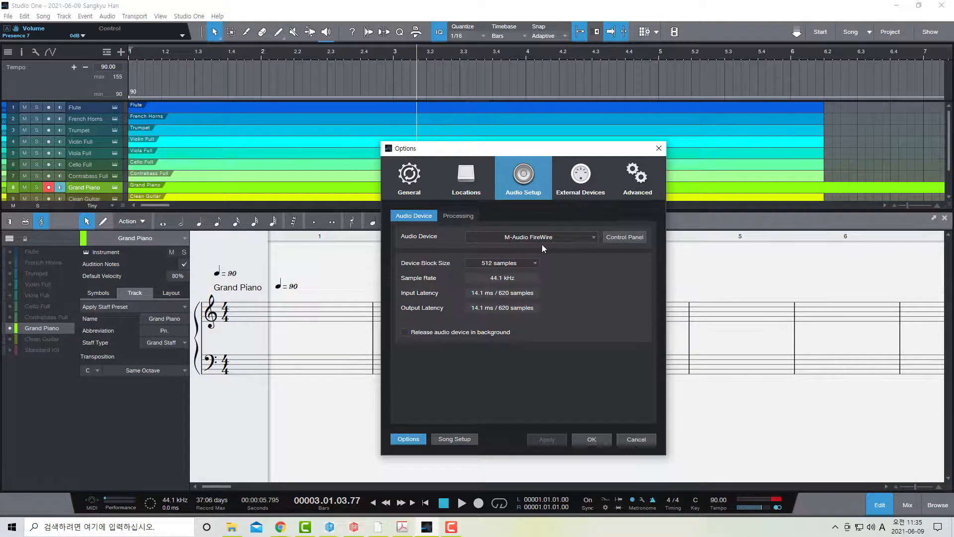
click(594, 240)
click(592, 236)
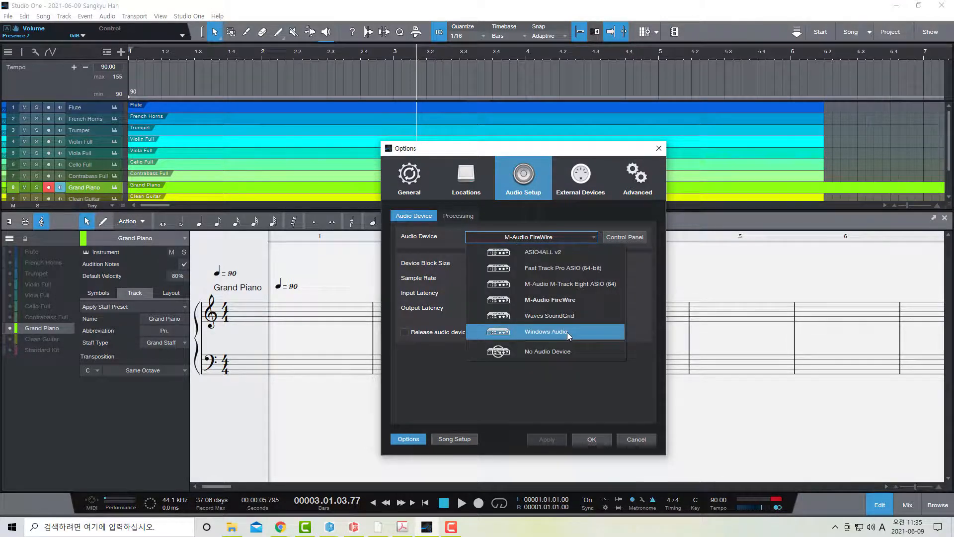
click(568, 332)
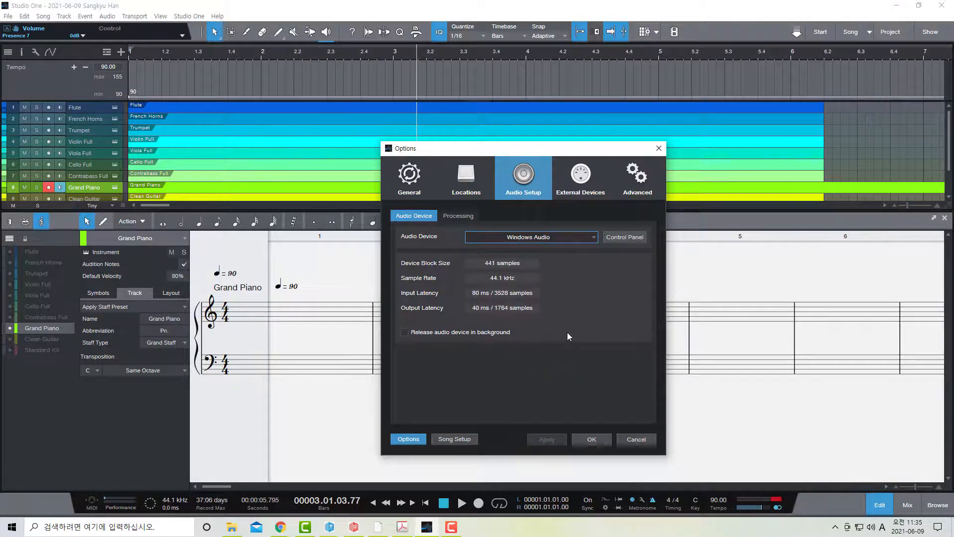
Open the Windows Audio control panel and try out different latency values across the slider's range.
click(624, 239)
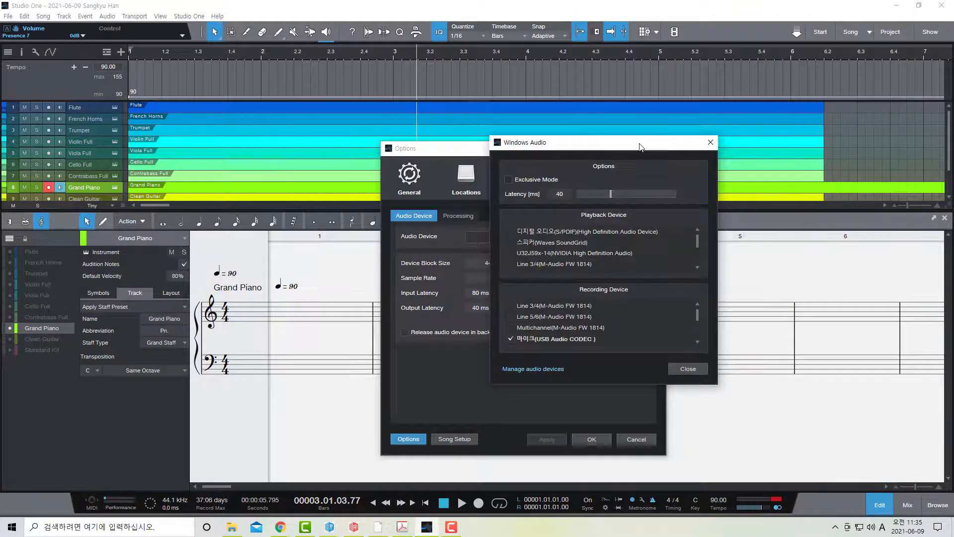
drag(640, 147, 611, 173)
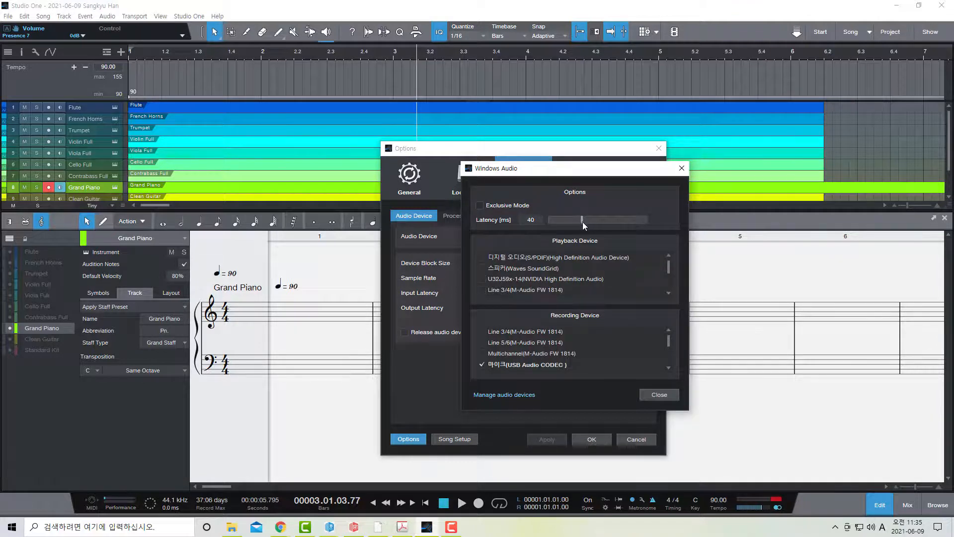
drag(636, 226, 642, 226)
drag(645, 219, 544, 219)
drag(546, 219, 594, 223)
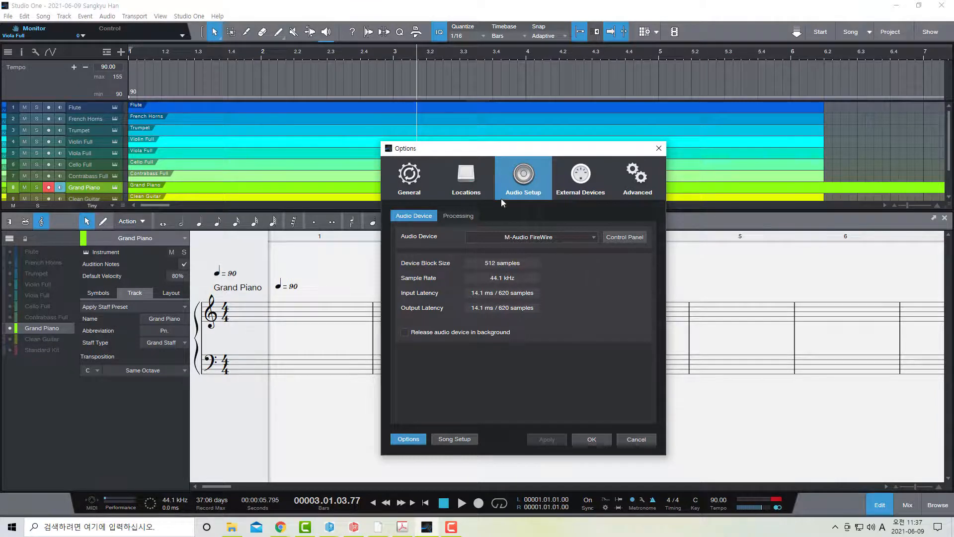
Review the list of available audio devices with M-Audio FireWire selected and close the options without changes.
click(594, 238)
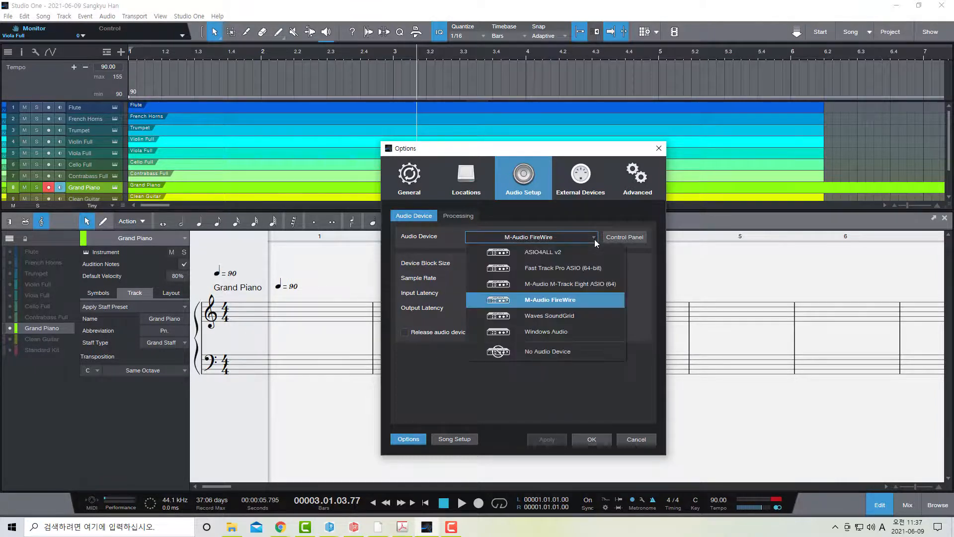
click(610, 226)
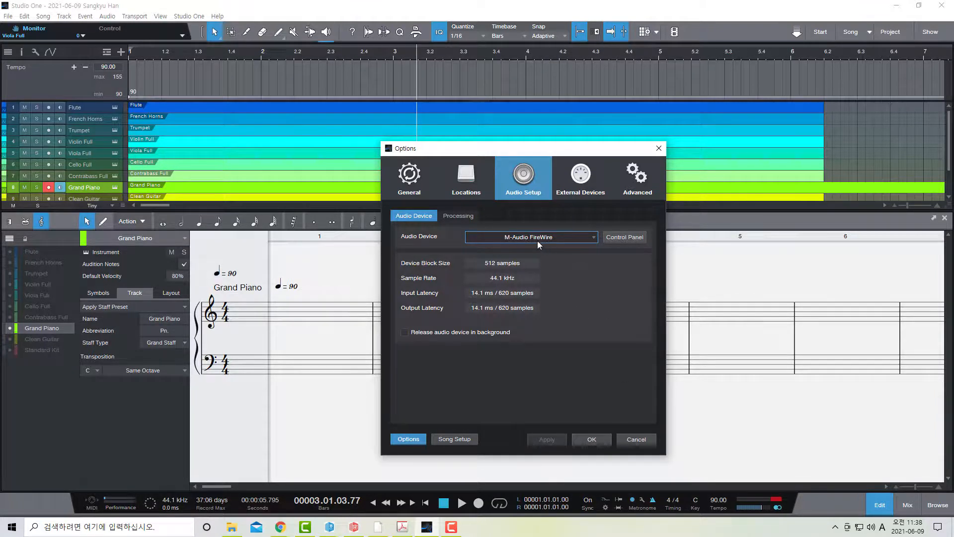
click(637, 440)
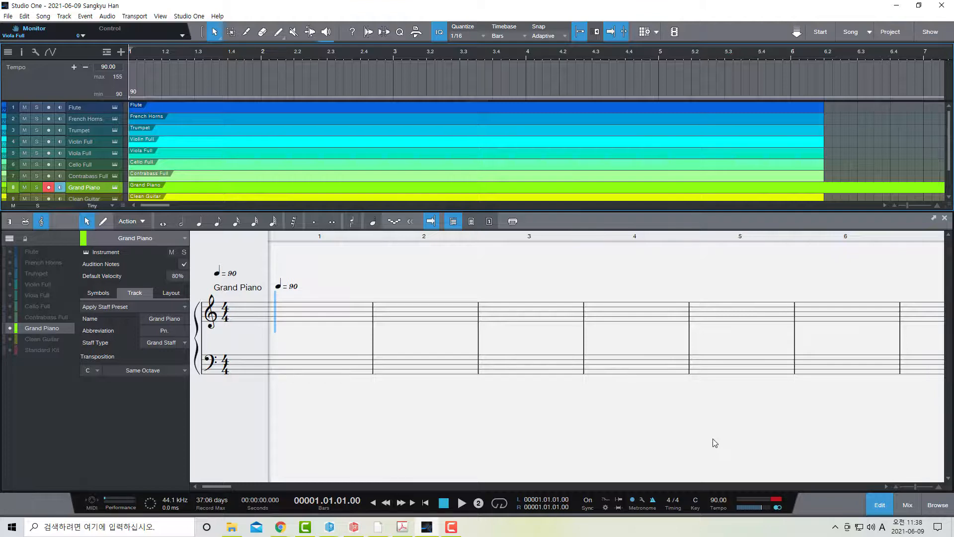
Record a four-bar melody in real time on the Grand Piano track from the start of bar 1.
key(KP_Multiply)
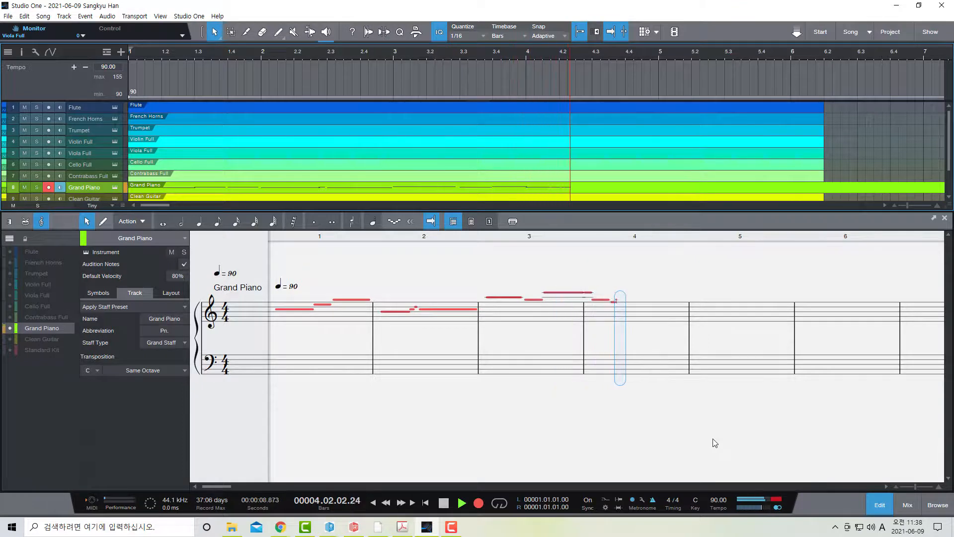
key(space)
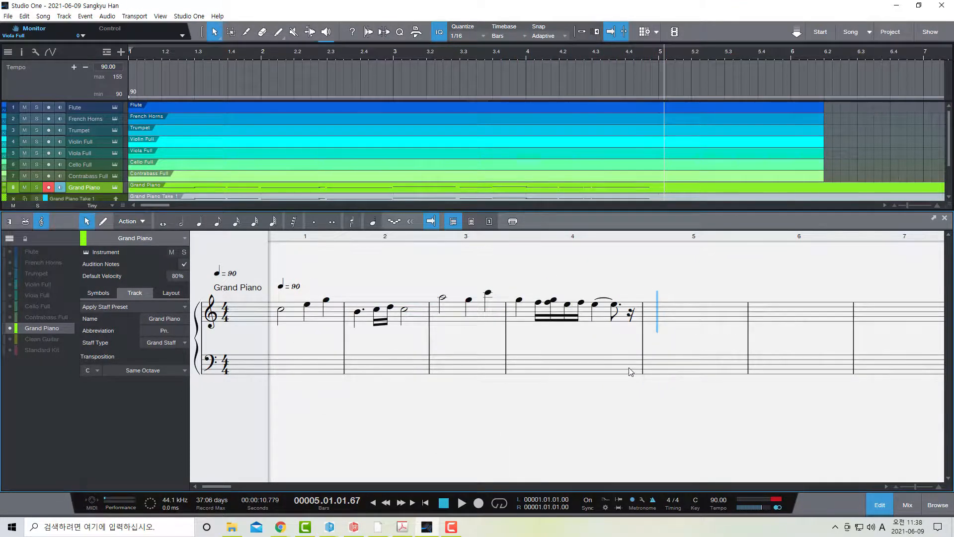
Replace the first sixteenth on beat 2 of bar 4 with an eighth note and delete the overlapping sixteenths just after it.
drag(579, 280, 535, 339)
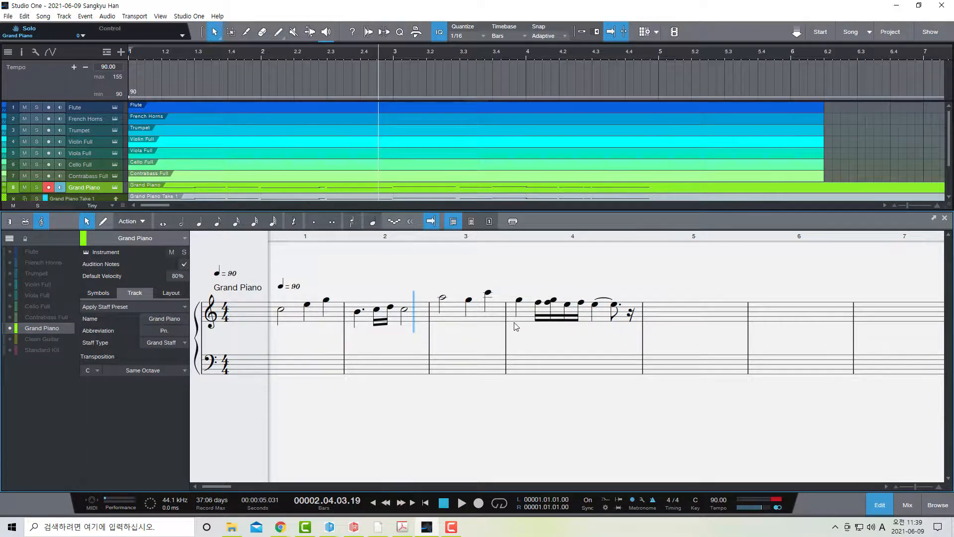
click(512, 320)
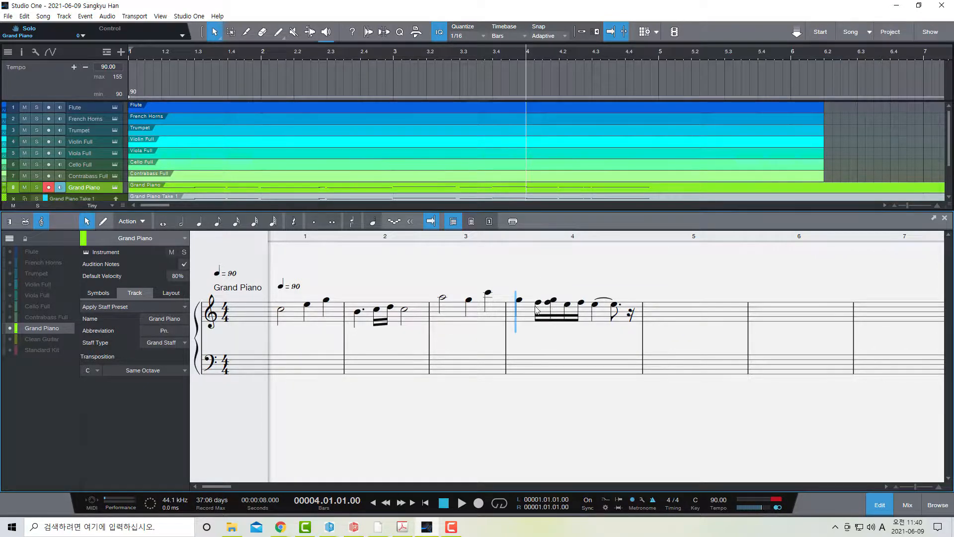
click(217, 222)
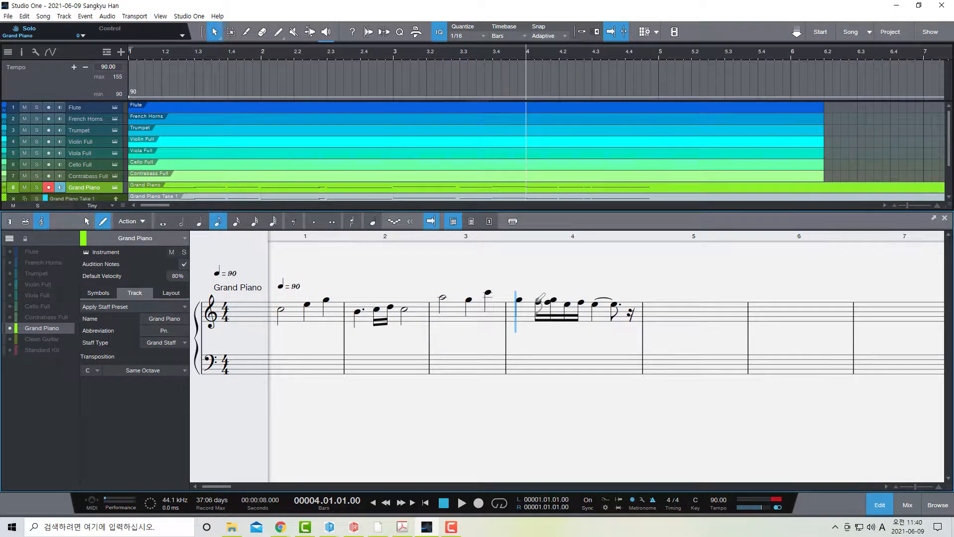
click(539, 302)
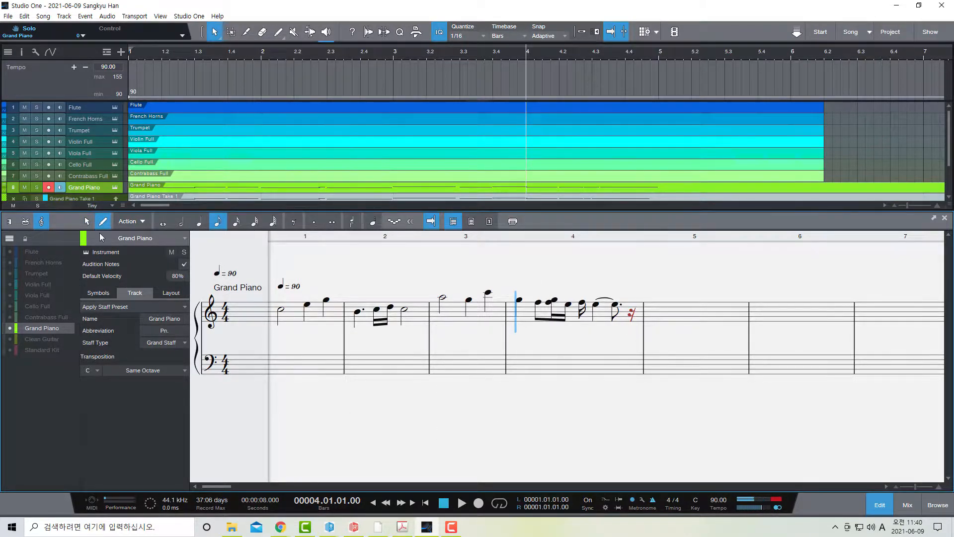
click(87, 222)
click(550, 301)
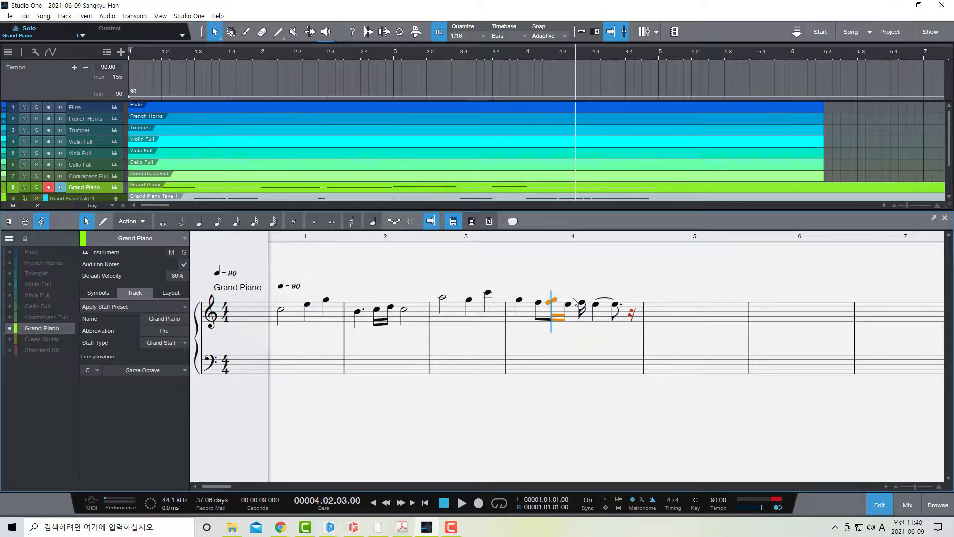
key(Delete)
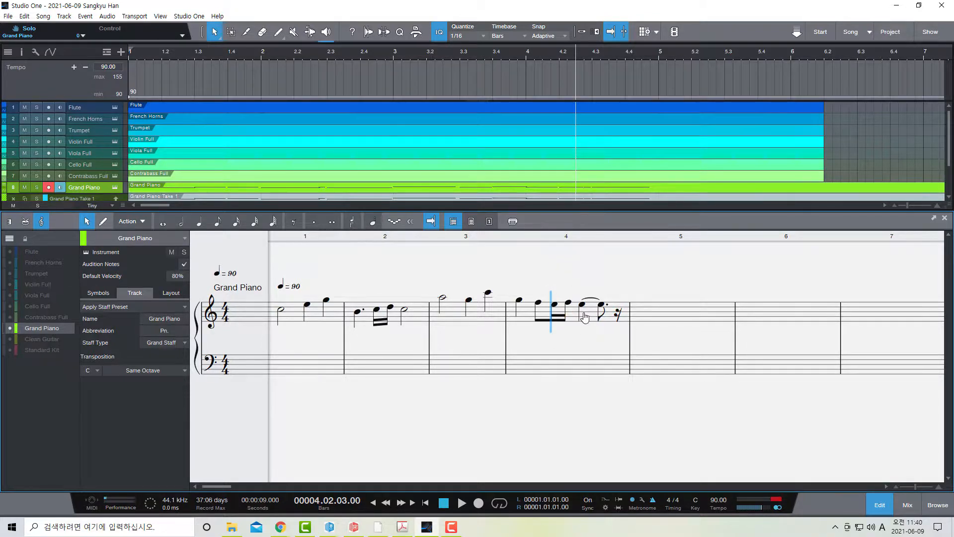
Delete the tied dotted eighth at the end of bar 4 and enter a quarter rest on beat 4.
click(607, 318)
key(Delete)
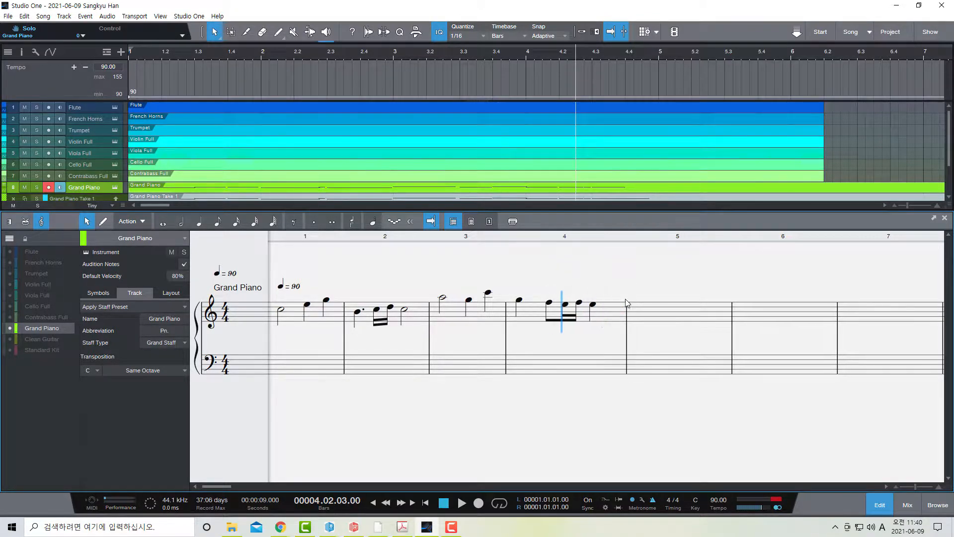
click(201, 223)
click(294, 220)
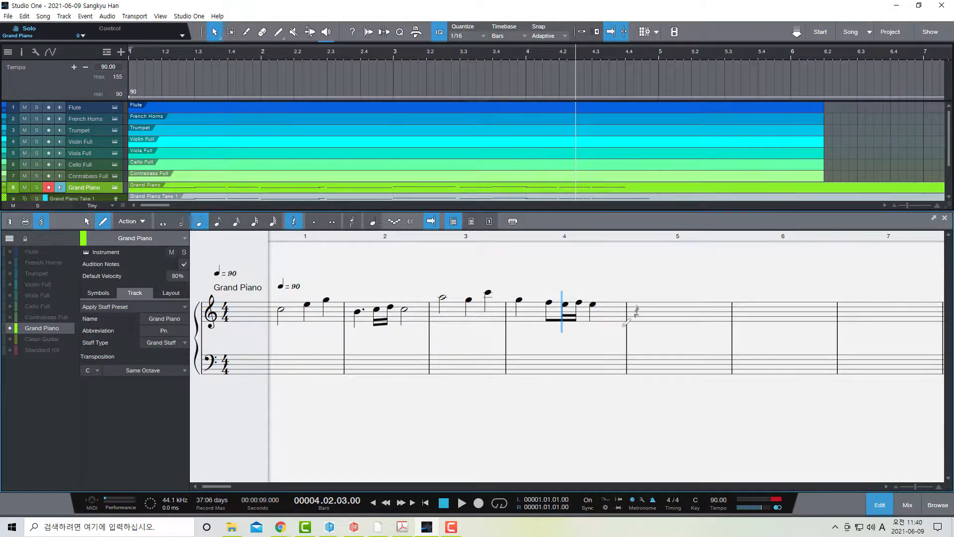
click(610, 328)
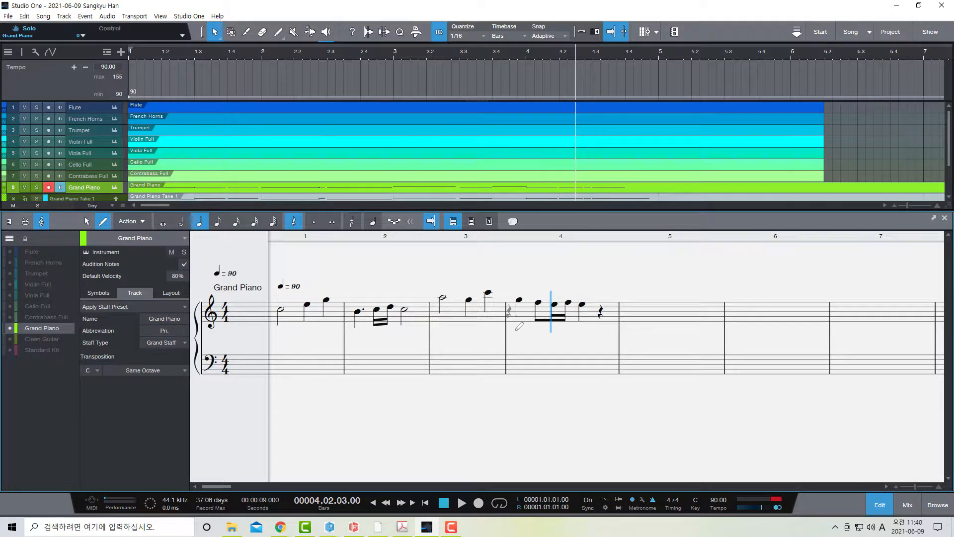
Add a trill to the eighth note on beat 2 of bar 4 and play the melody from the beginning to check it.
click(98, 294)
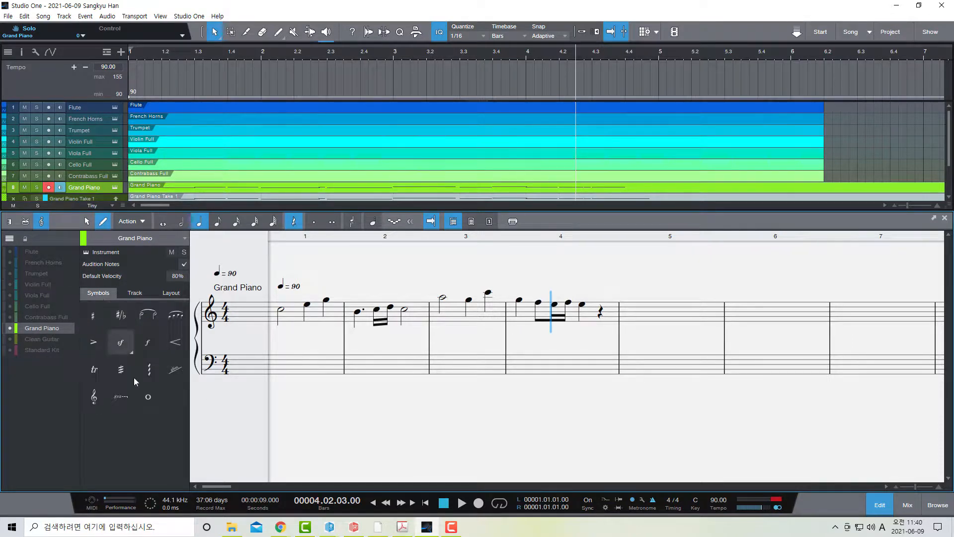
click(95, 371)
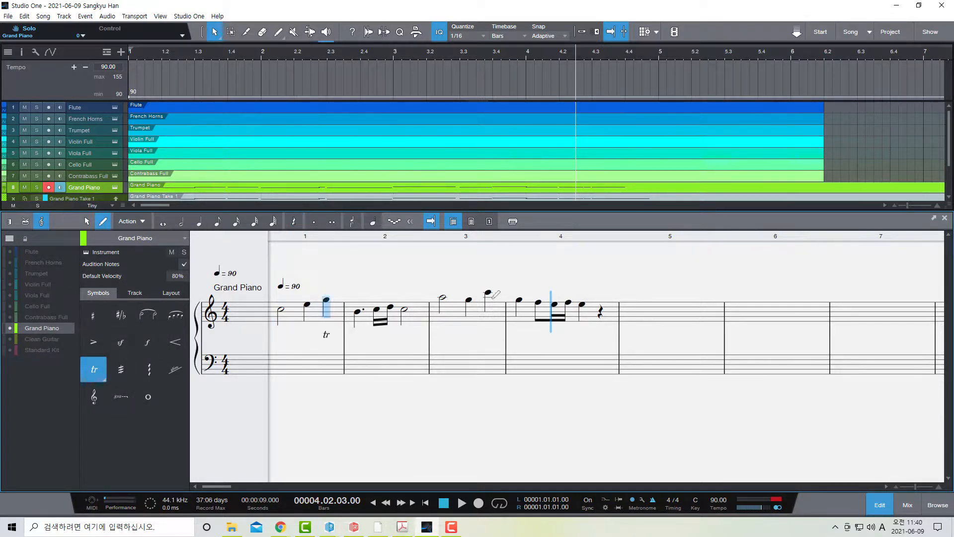
click(539, 302)
key(Home)
key(space)
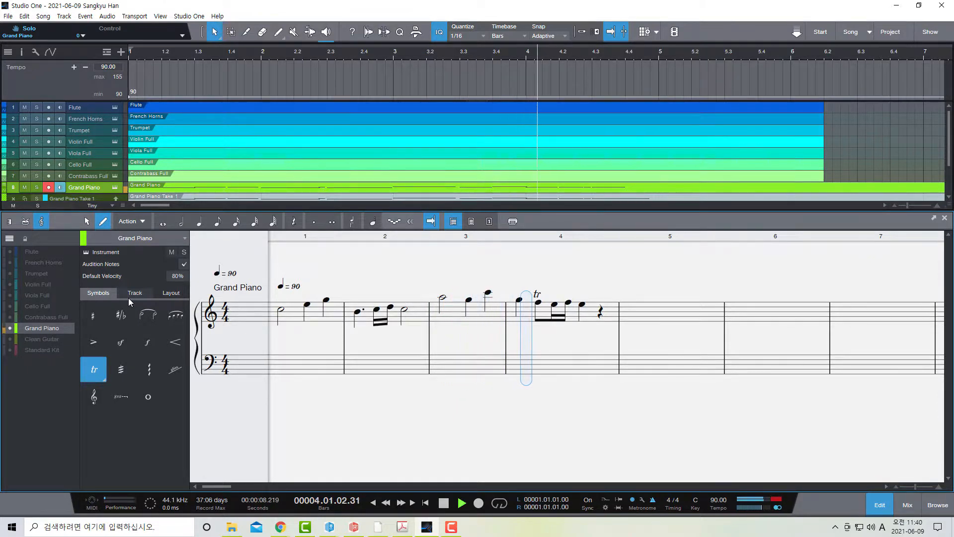
key(space)
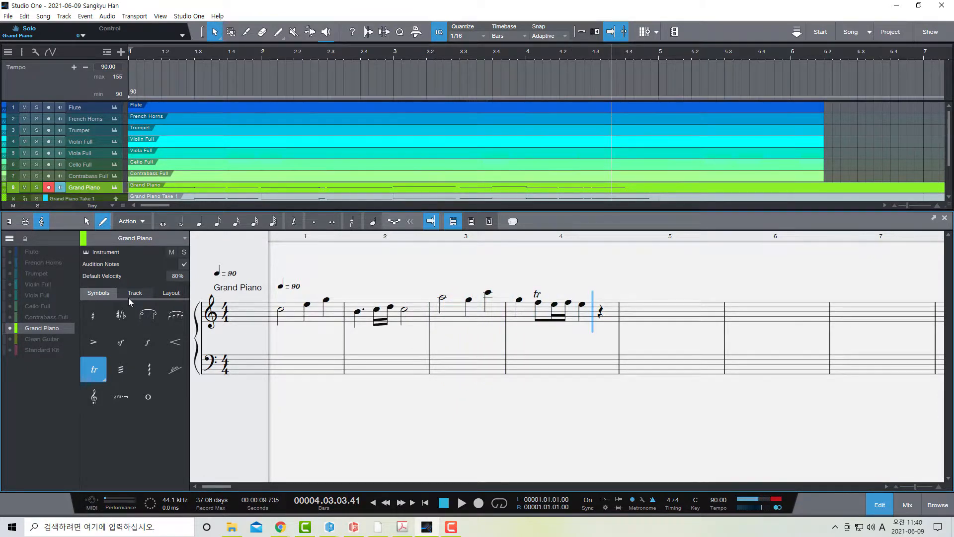